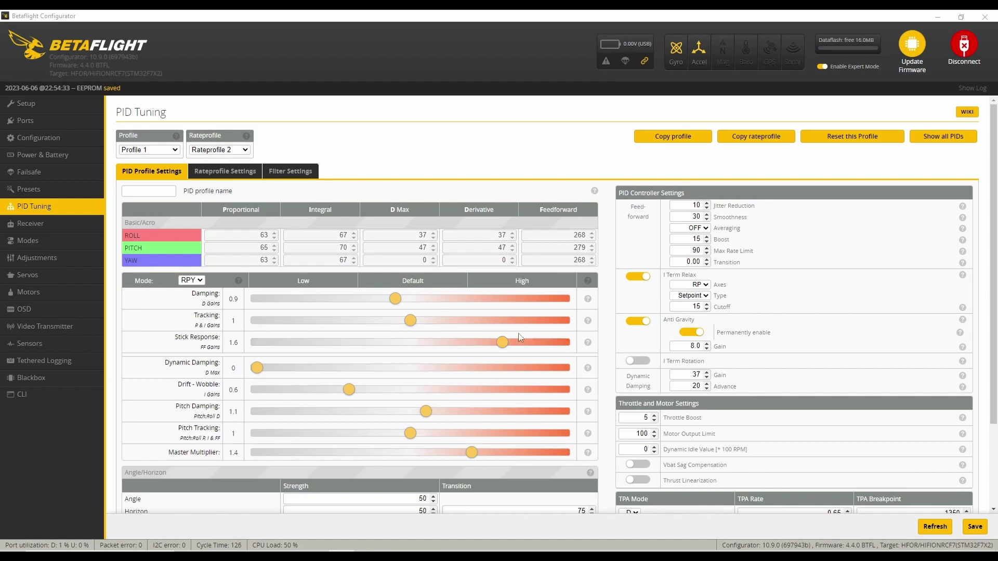
# After previewing a lower stick response, enlarge PIDtoolbox's Roll setpoint and gyro plot
pyautogui.moveTo(503, 343)
pyautogui.mouseDown()
pyautogui.moveTo(336, 349)
pyautogui.moveTo(503, 351)
pyautogui.mouseUp()
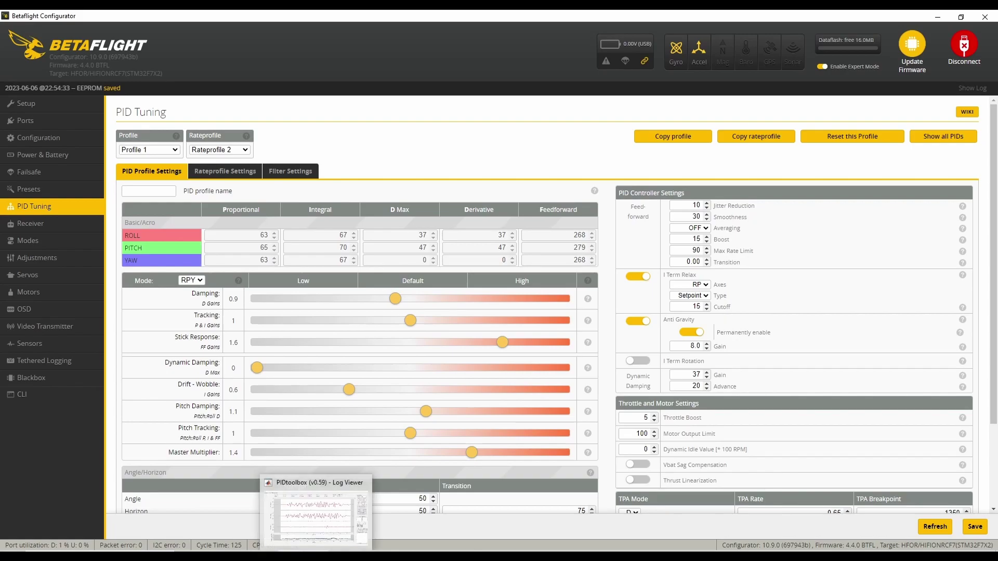
pyautogui.click(317, 512)
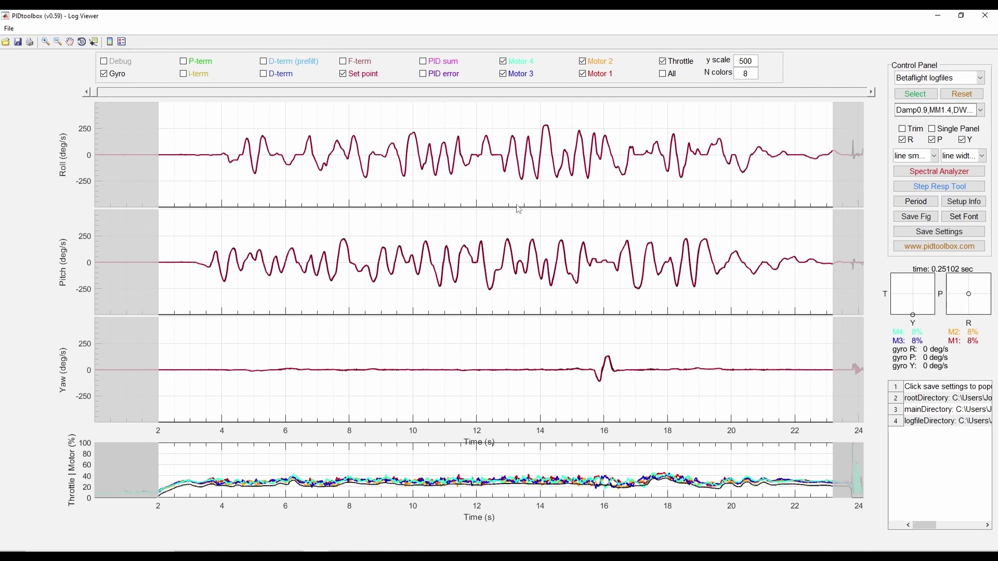
pyautogui.click(488, 165)
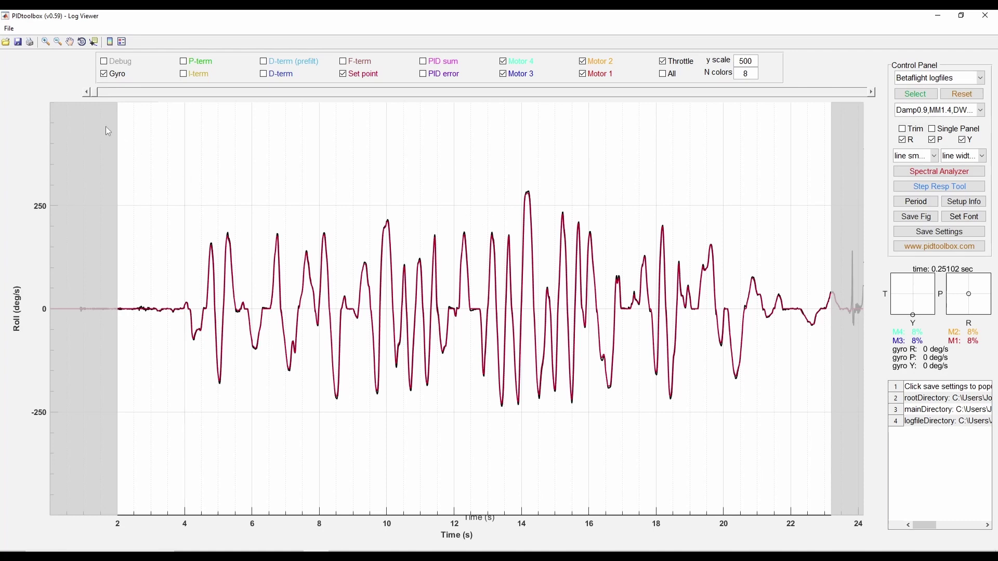
# Box-zoom the Roll traces to a few seconds around the 10 s mark
pyautogui.click(45, 42)
pyautogui.moveTo(350, 208); pyautogui.dragTo(426, 410)
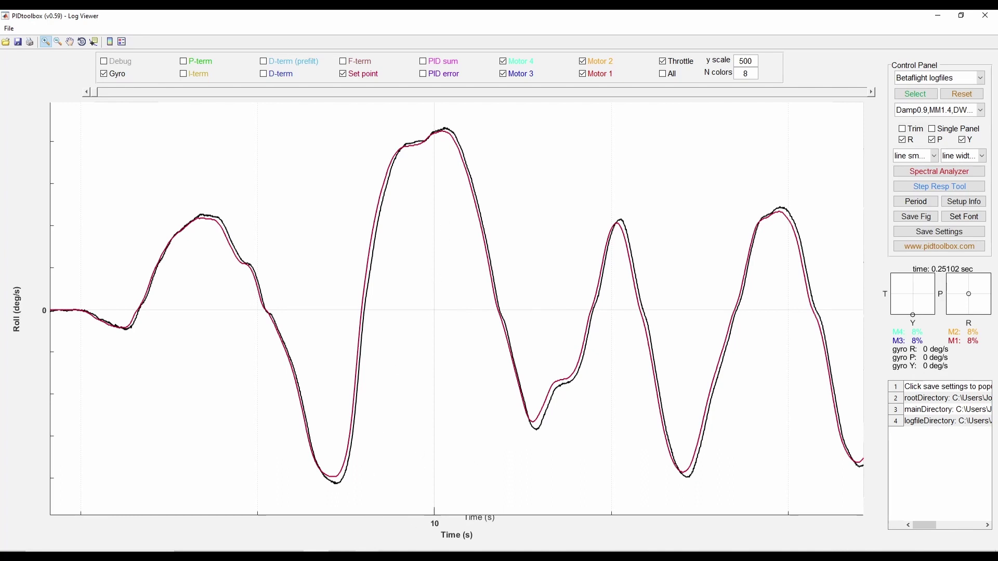
pyautogui.click(983, 112)
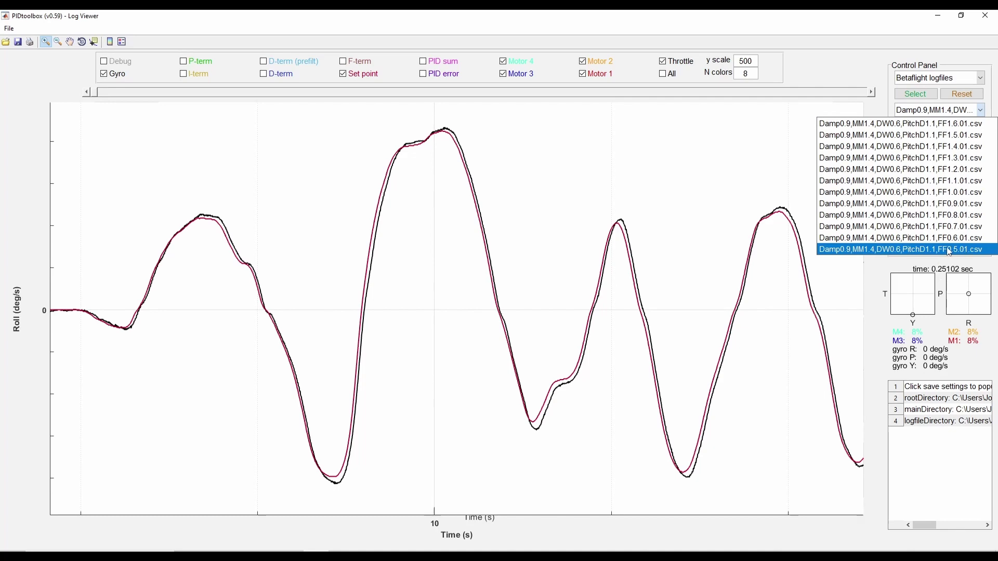
# Load Blackbox Explorer's 9 Roll Details workspace, keeping only the Gyro + PID roll graph
pyautogui.hotkey('alt', 'Tab')
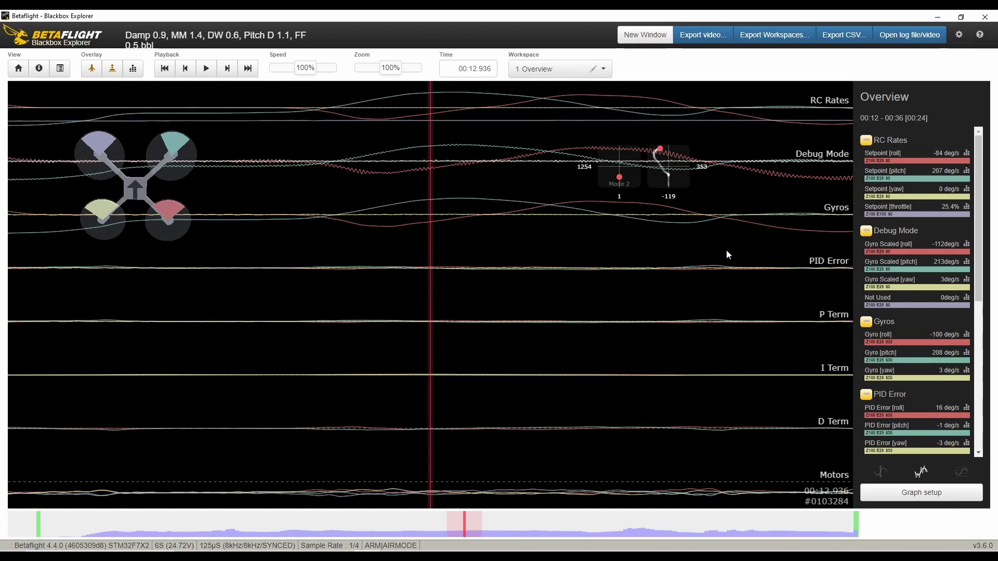
pyautogui.click(605, 73)
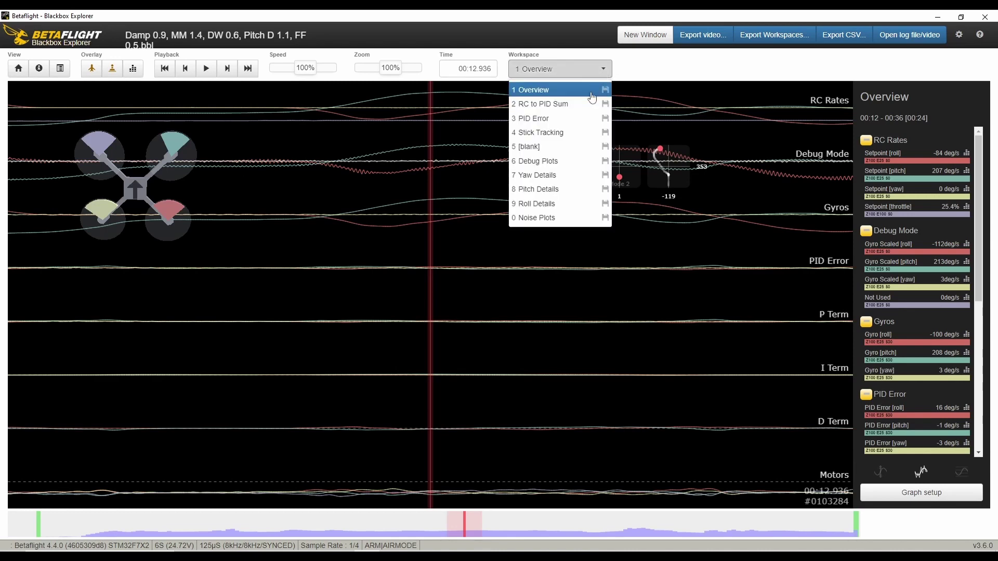
pyautogui.click(557, 205)
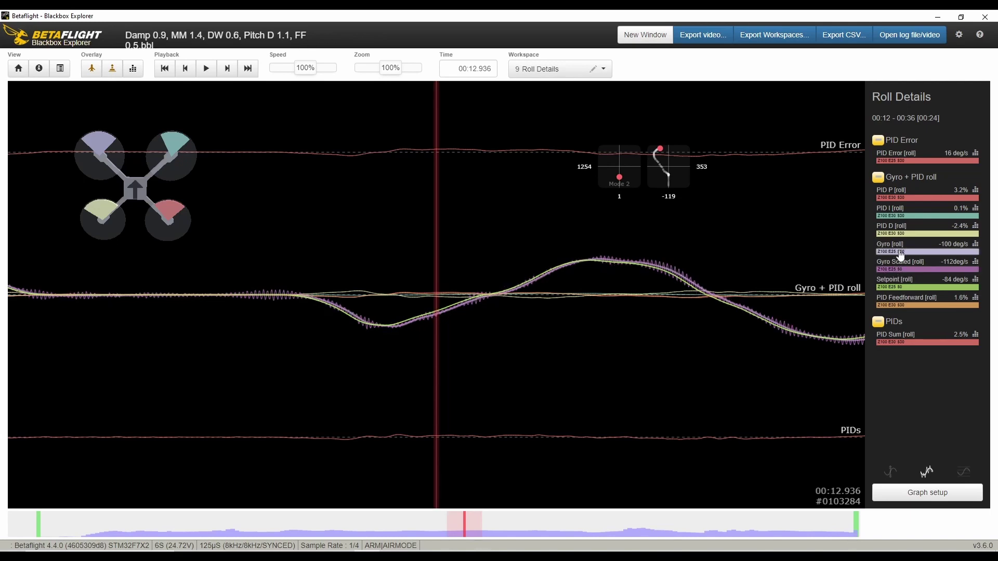
pyautogui.click(878, 180)
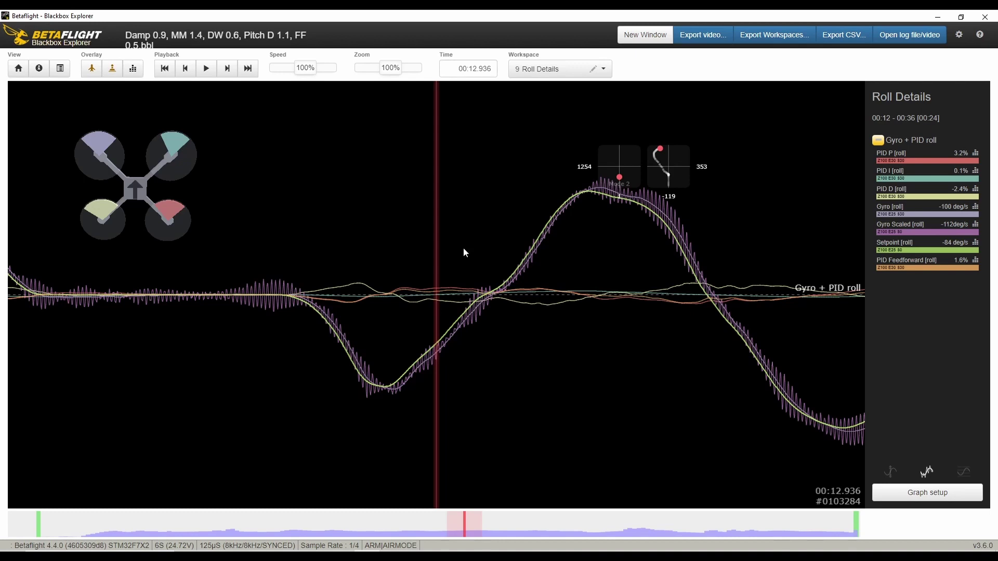
# Jump the Blackbox Explorer roll graph to 00:10.000
pyautogui.click(477, 69)
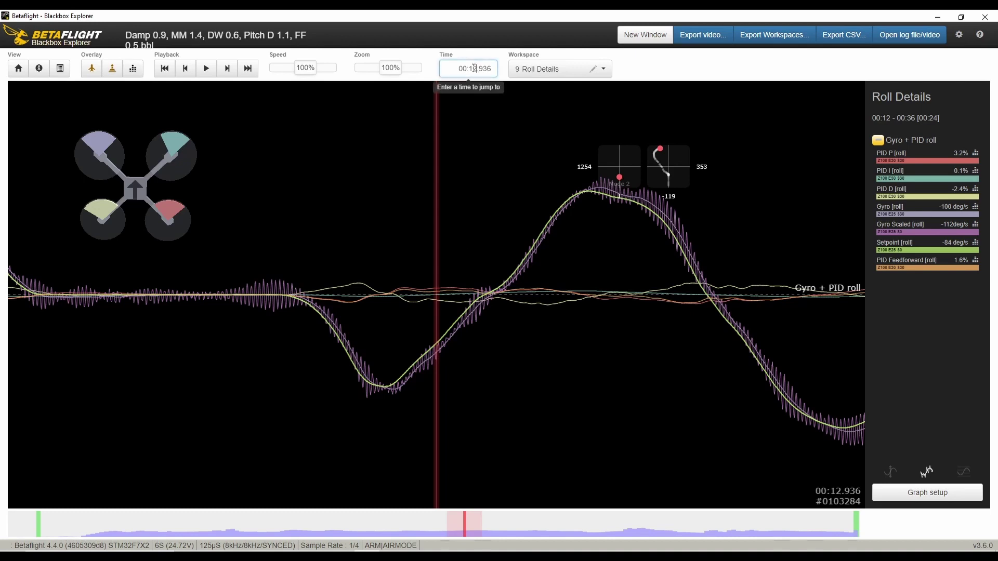
pyautogui.moveTo(475, 69); pyautogui.dragTo(552, 72)
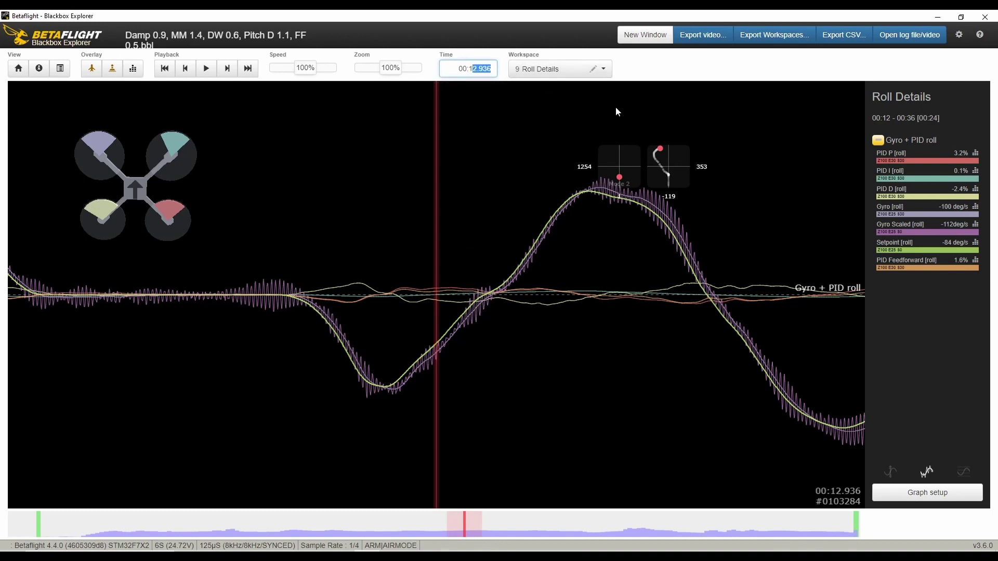
pyautogui.write('0.0')
pyautogui.press('Return')
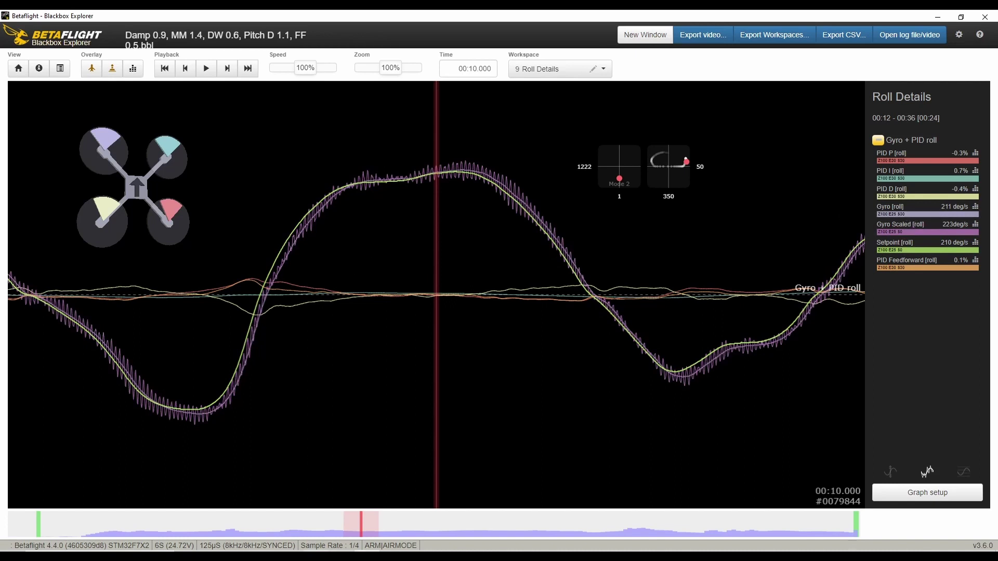
# Compare both apps, ending on PIDtoolbox's zoomed roll plot around 10 s
pyautogui.hotkey('alt', 'Tab')
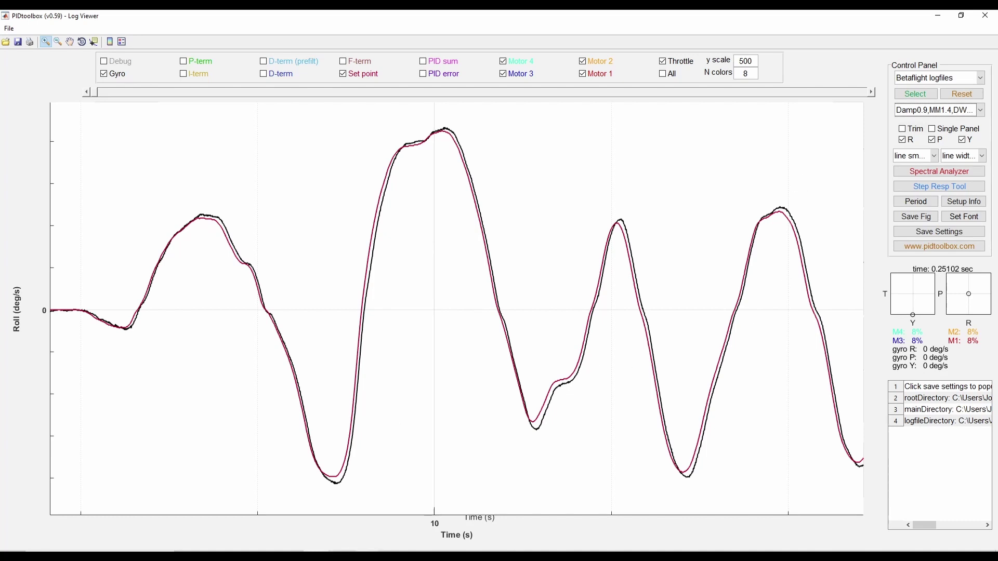
pyautogui.click(367, 551)
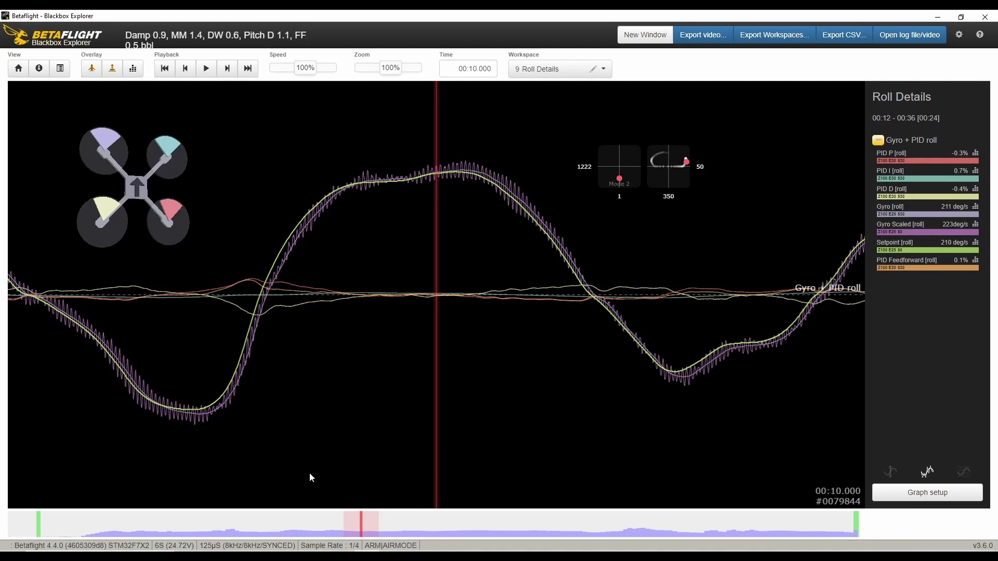
pyautogui.hotkey('alt', 'Tab')
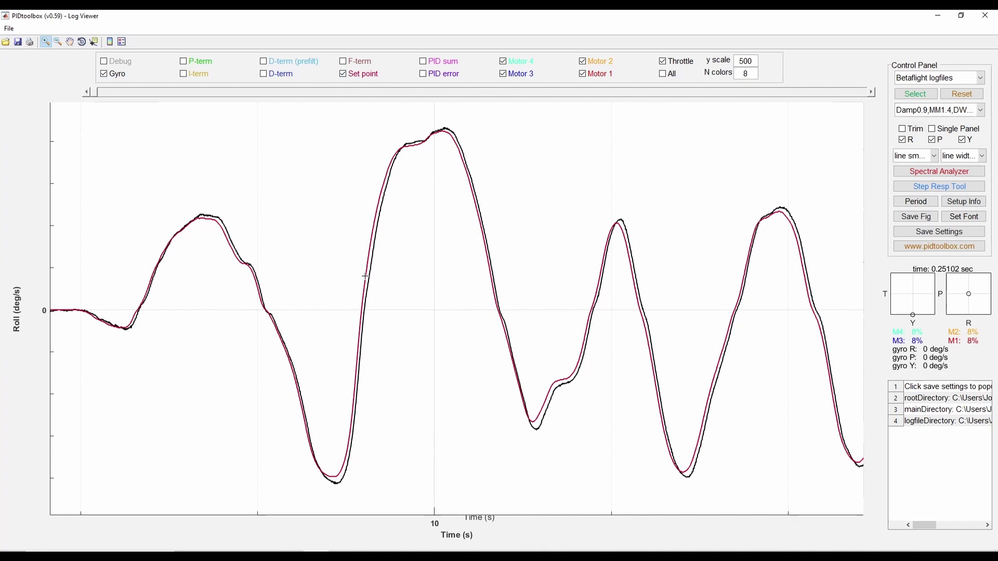
# Zoom into the Roll setpoint–gyro lag, then back out to the full 2–24 s log
pyautogui.scroll(2, 381, 279)
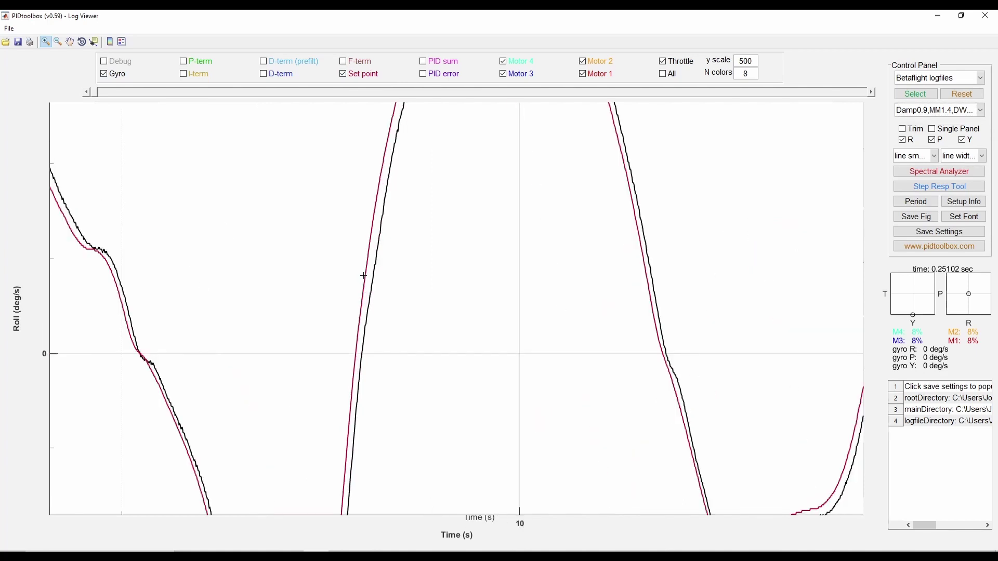
pyautogui.scroll(1, 364, 275)
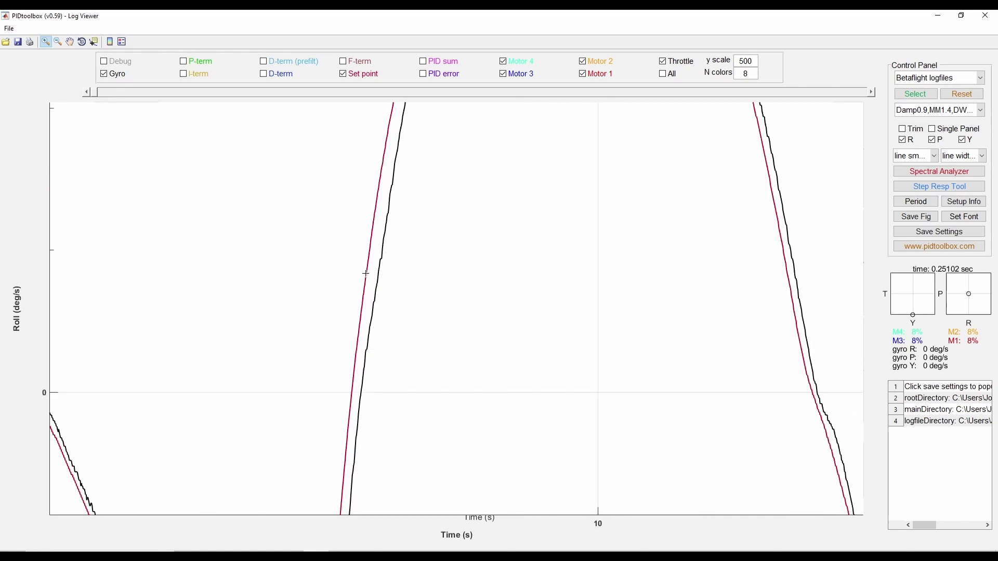
pyautogui.scroll(-5, 366, 273)
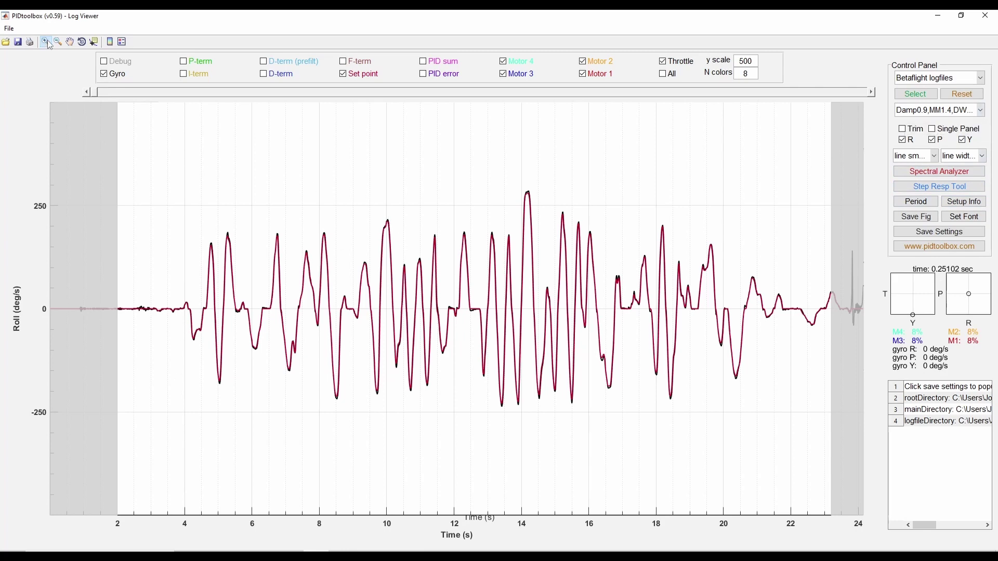
# Enlarge the Pitch plot, zoom it to 10–12 s, then reset to the full 2–24 s log
pyautogui.click(413, 172)
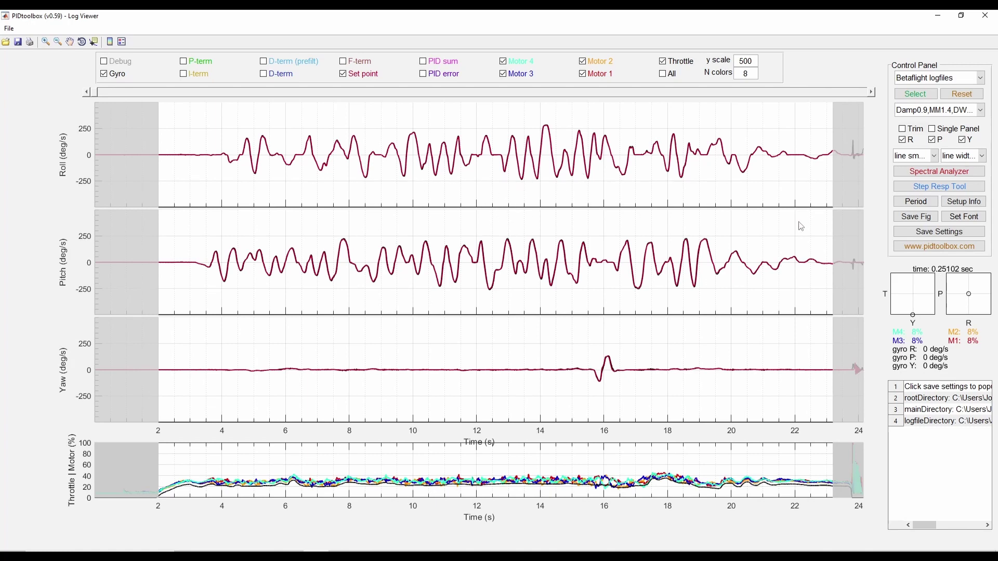
pyautogui.click(468, 264)
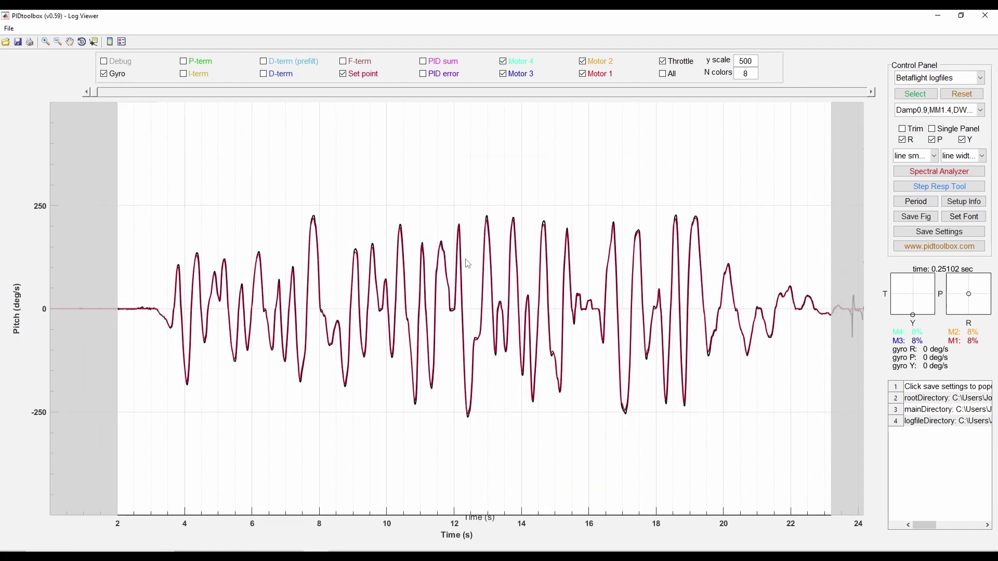
pyautogui.click(46, 42)
pyautogui.moveTo(385, 210); pyautogui.dragTo(453, 385)
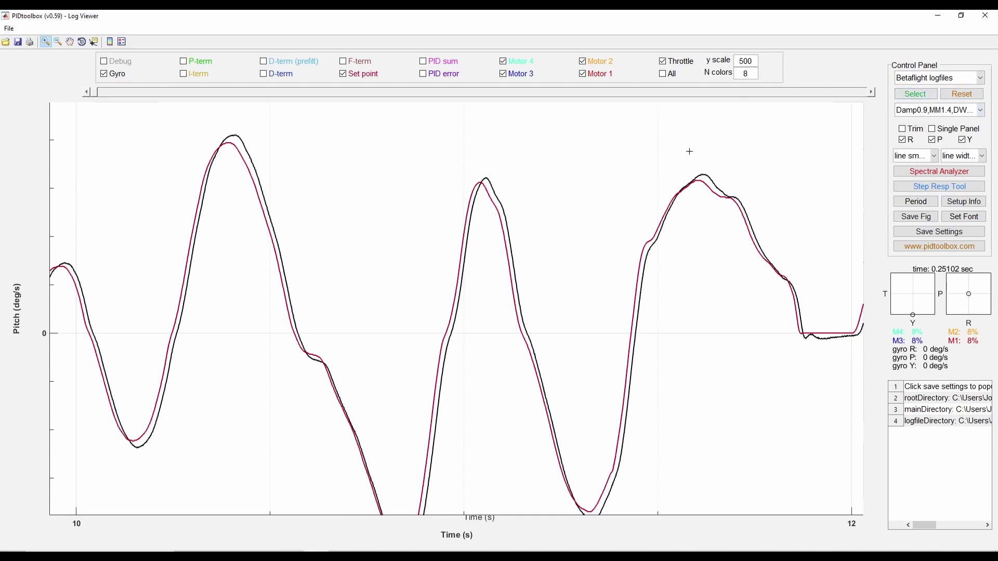
pyautogui.doubleClick(442, 223)
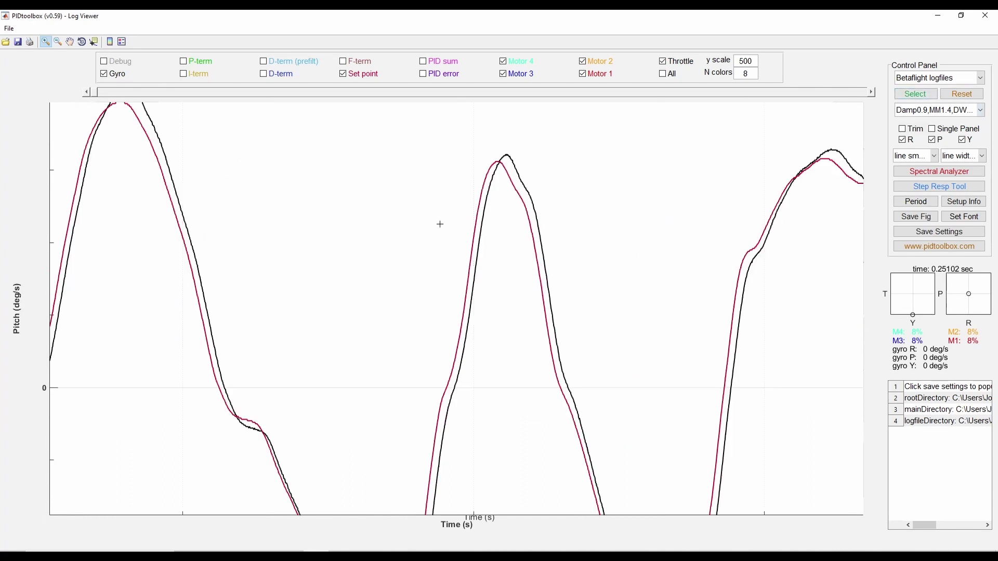
pyautogui.click(981, 110)
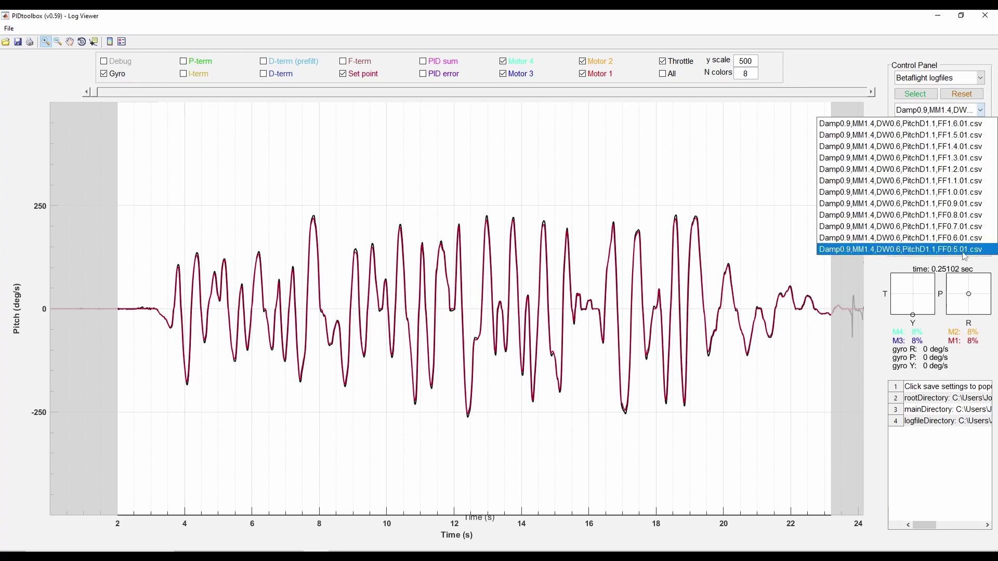
# Load the FF0.8.01 log and zoom deep into its Roll traces around 12 s
pyautogui.click(959, 219)
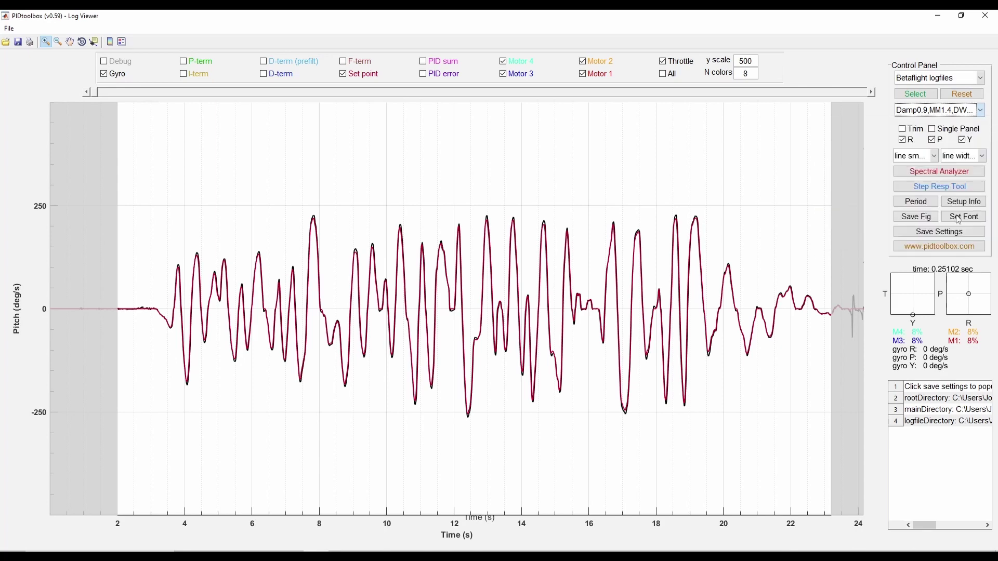
pyautogui.click(981, 112)
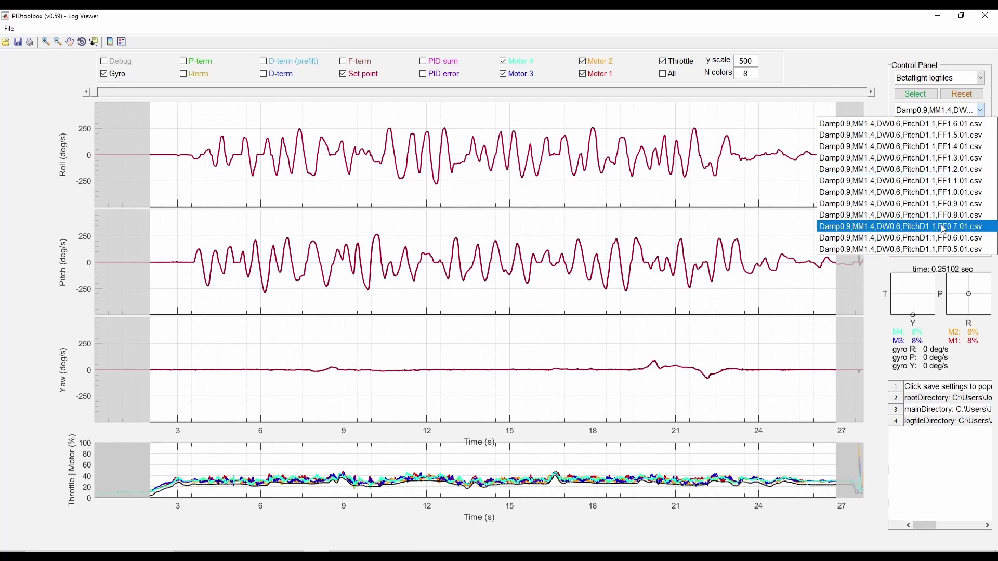
pyautogui.click(525, 181)
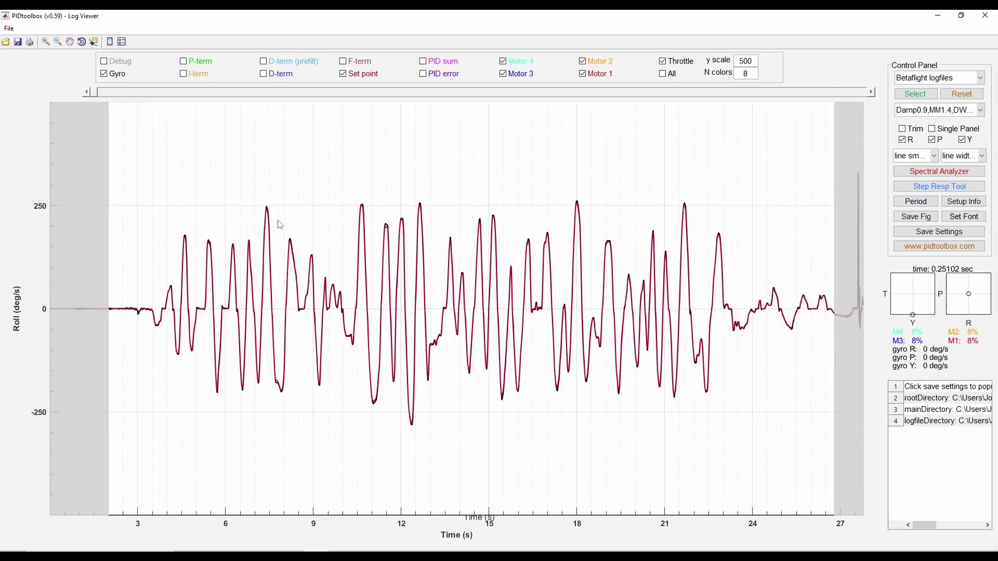
pyautogui.click(46, 43)
pyautogui.moveTo(347, 198); pyautogui.dragTo(440, 437)
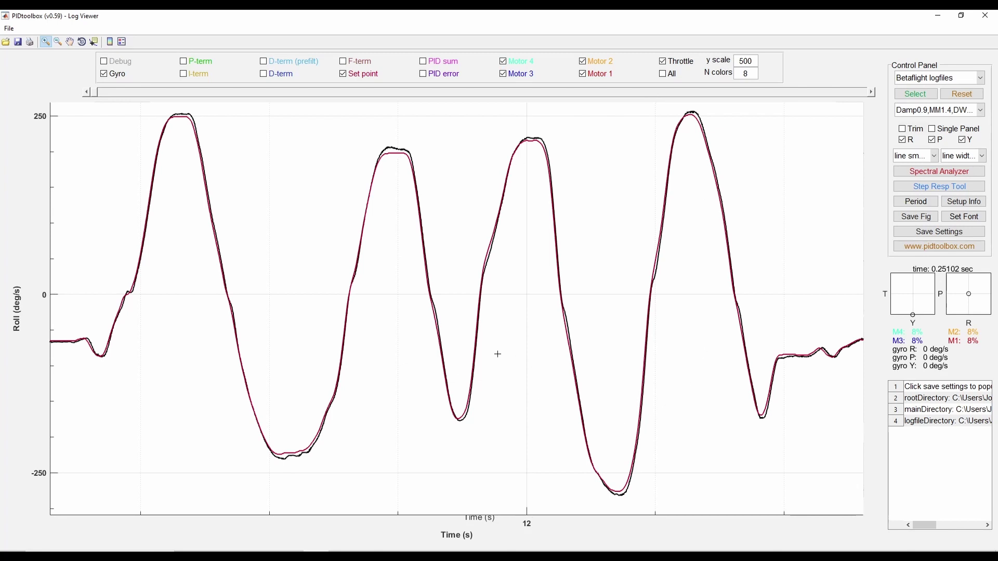
pyautogui.click(477, 277)
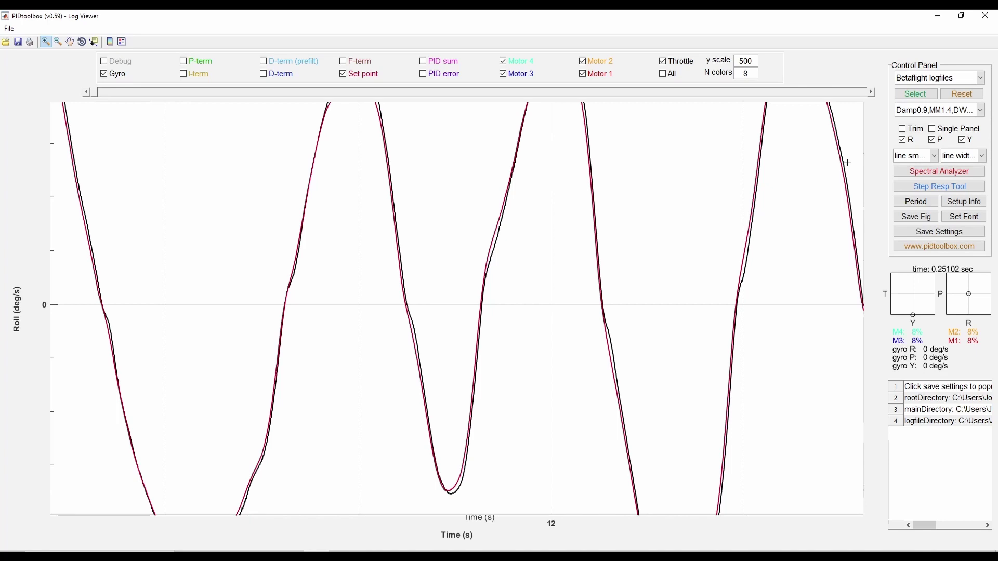
pyautogui.click(983, 115)
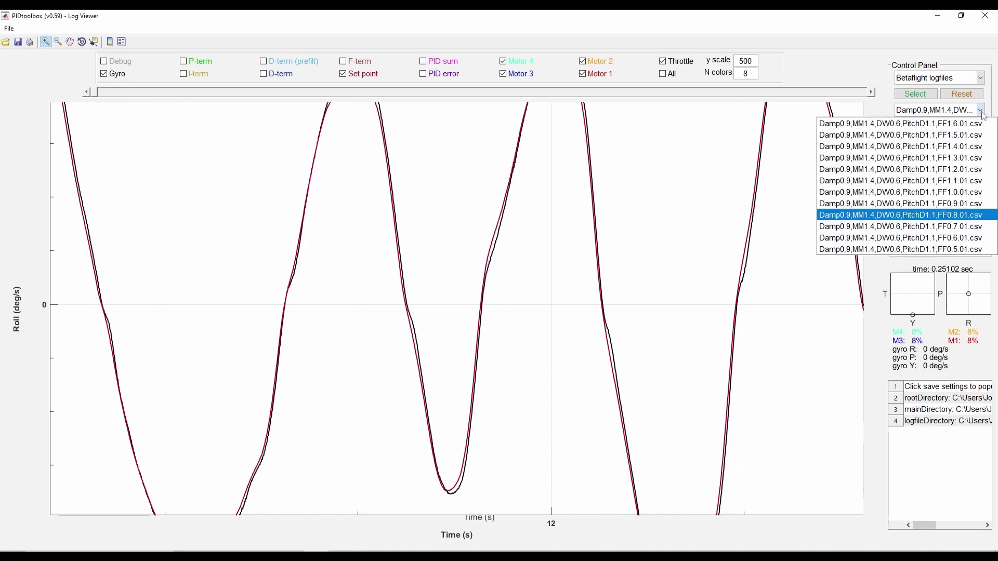
# Load FF1.0.01.csv and box-zoom its enlarged Roll plot near 18 s
pyautogui.click(955, 197)
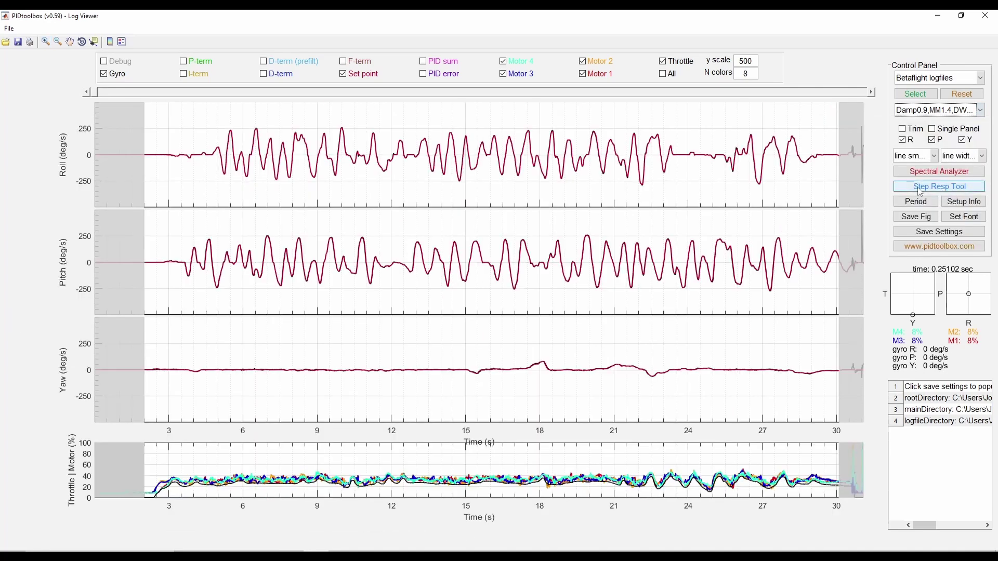
pyautogui.click(532, 167)
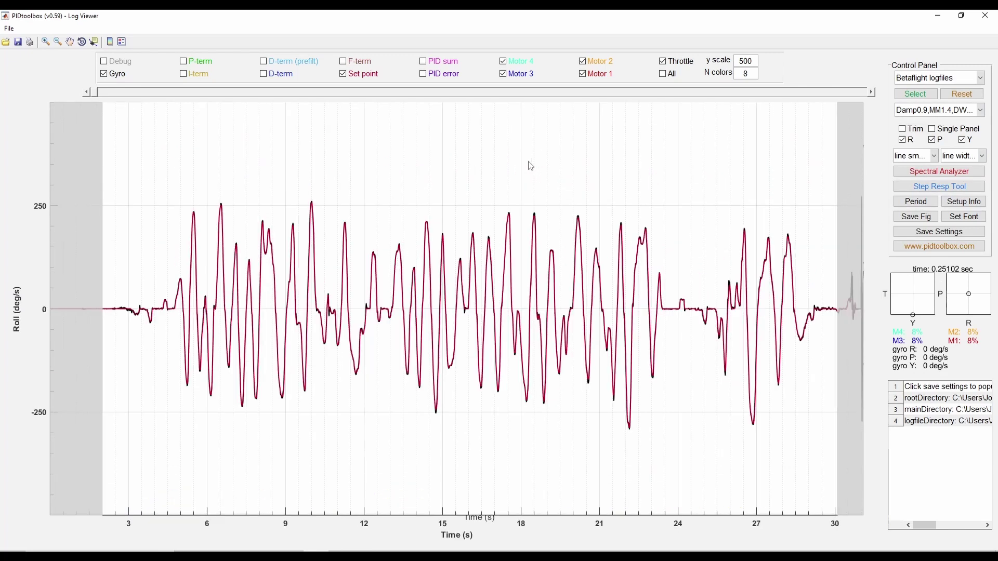
pyautogui.click(45, 43)
pyautogui.moveTo(496, 206); pyautogui.dragTo(561, 412)
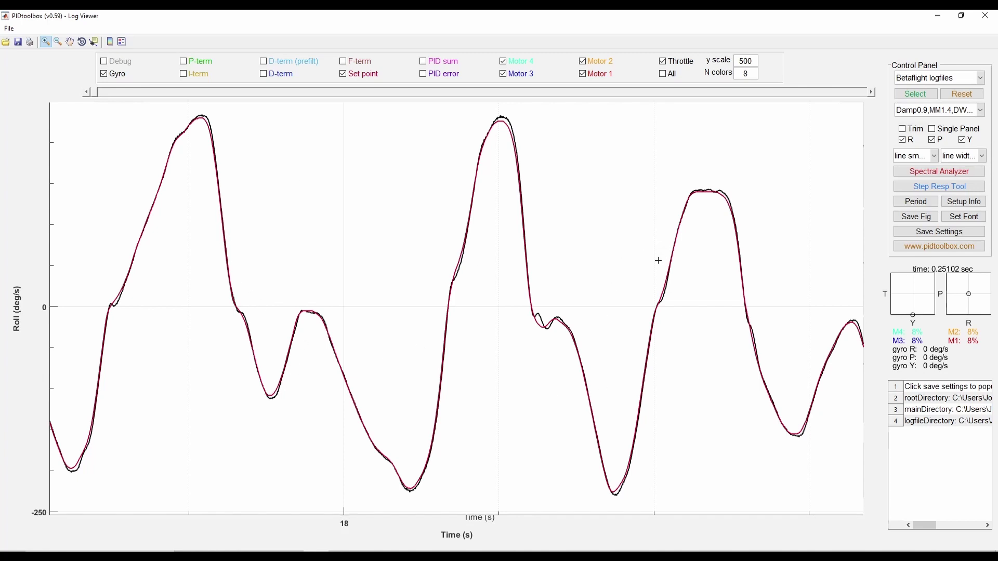
# Load FF1.2.01.csv and zoom deep into its Roll setpoint and gyro traces
pyautogui.click(985, 113)
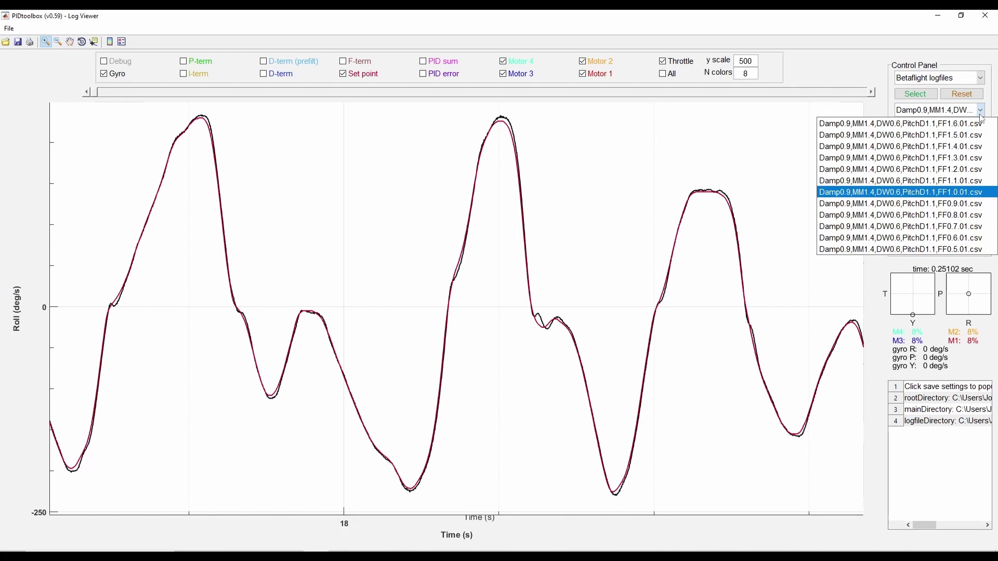
pyautogui.click(967, 170)
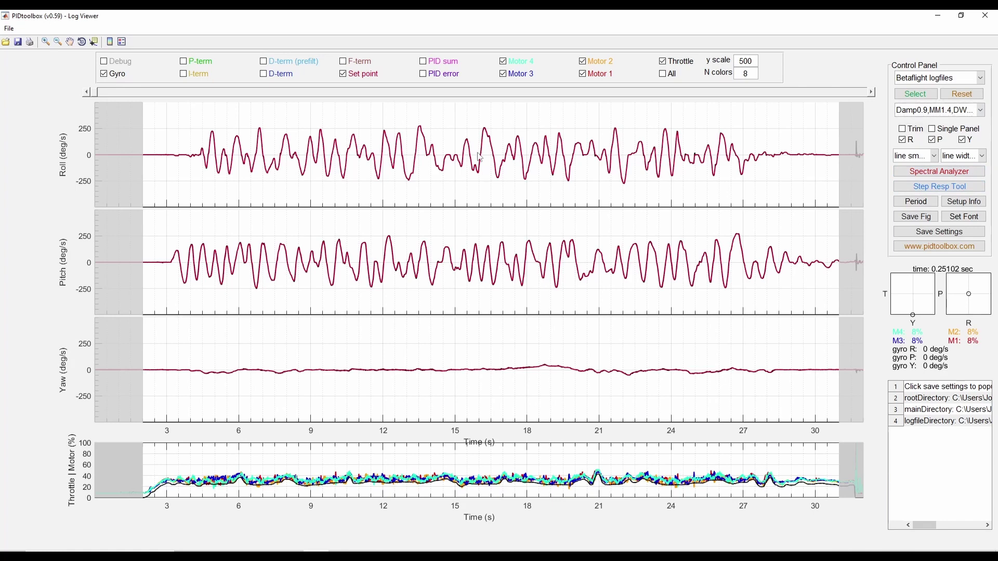
pyautogui.click(480, 157)
pyautogui.click(45, 42)
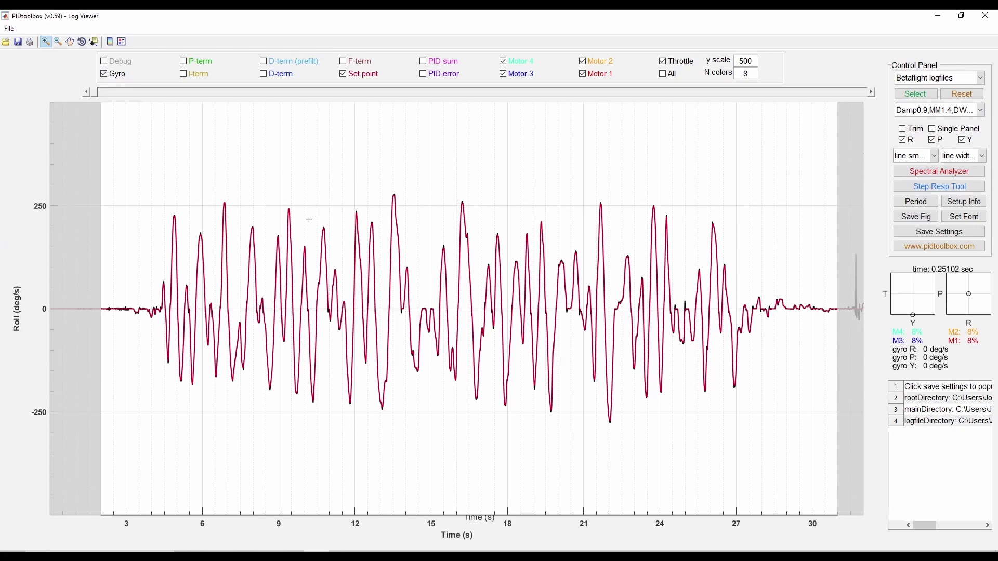
pyautogui.scroll(1, 346, 203)
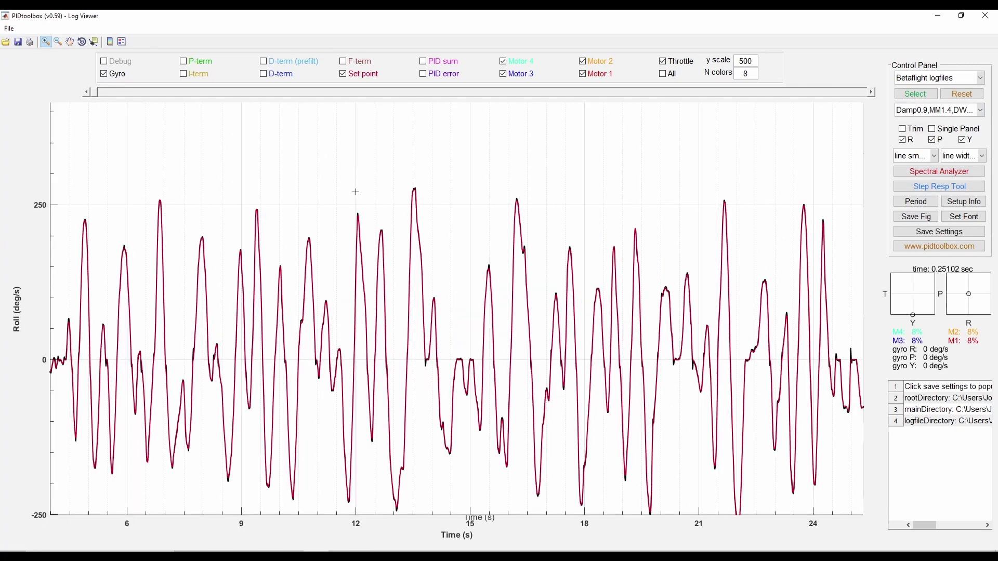
pyautogui.moveTo(360, 185); pyautogui.dragTo(446, 514)
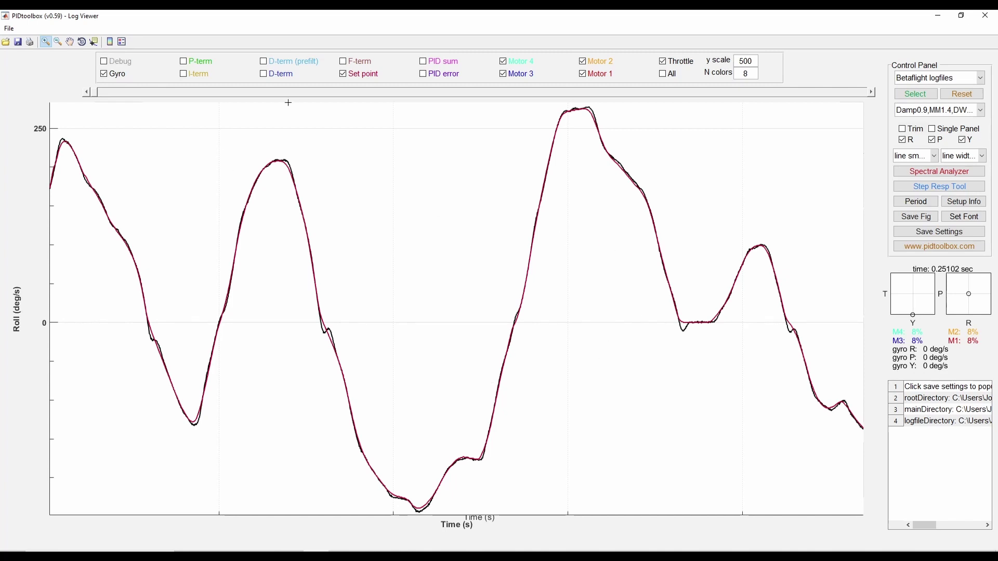
pyautogui.click(981, 111)
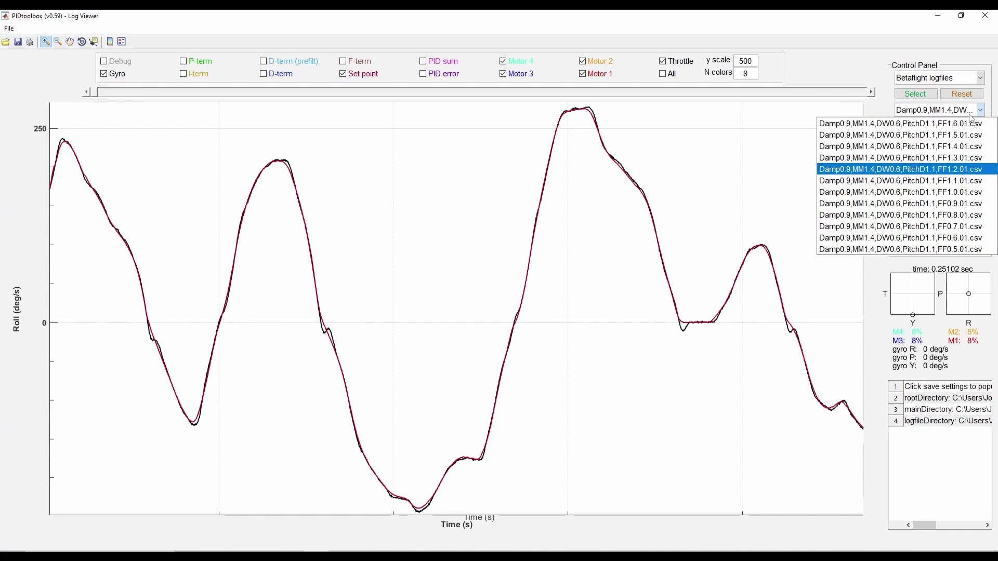
# Load FF1.6.01.csv and zoom in on the gyro overshoot after roll setpoint stops
pyautogui.click(943, 125)
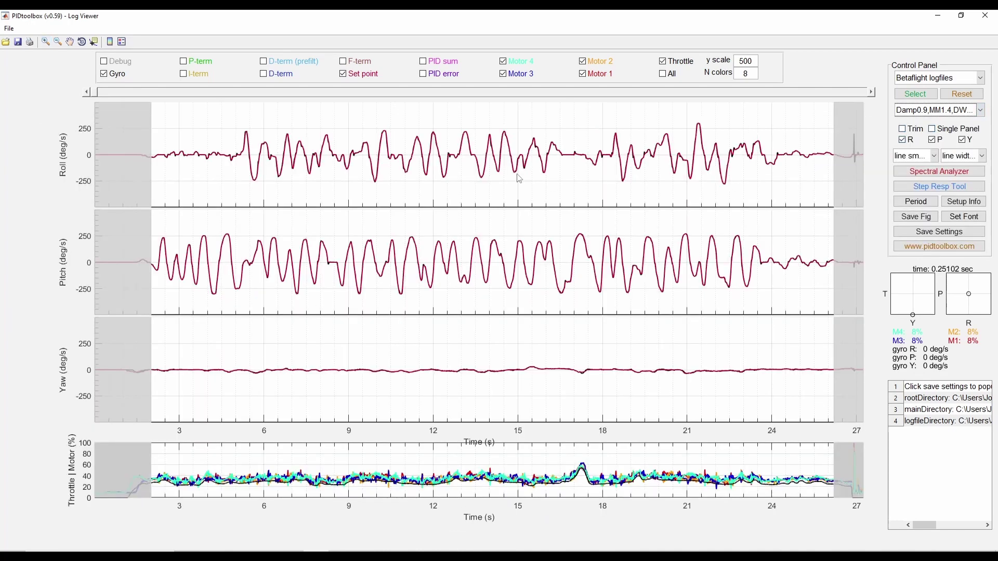
pyautogui.click(422, 164)
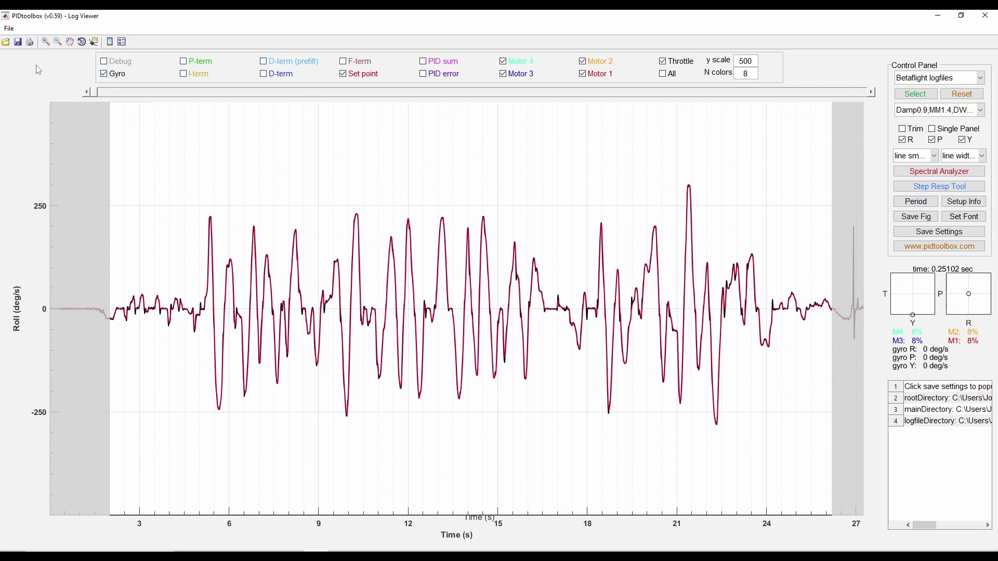
pyautogui.click(45, 41)
pyautogui.moveTo(384, 204); pyautogui.dragTo(470, 413)
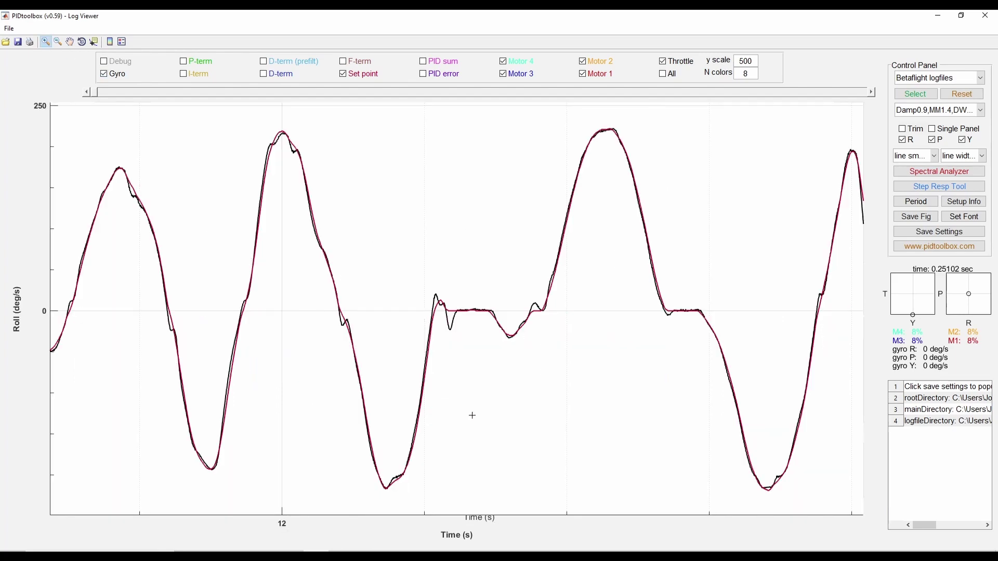
pyautogui.click(561, 250)
pyautogui.click(567, 252)
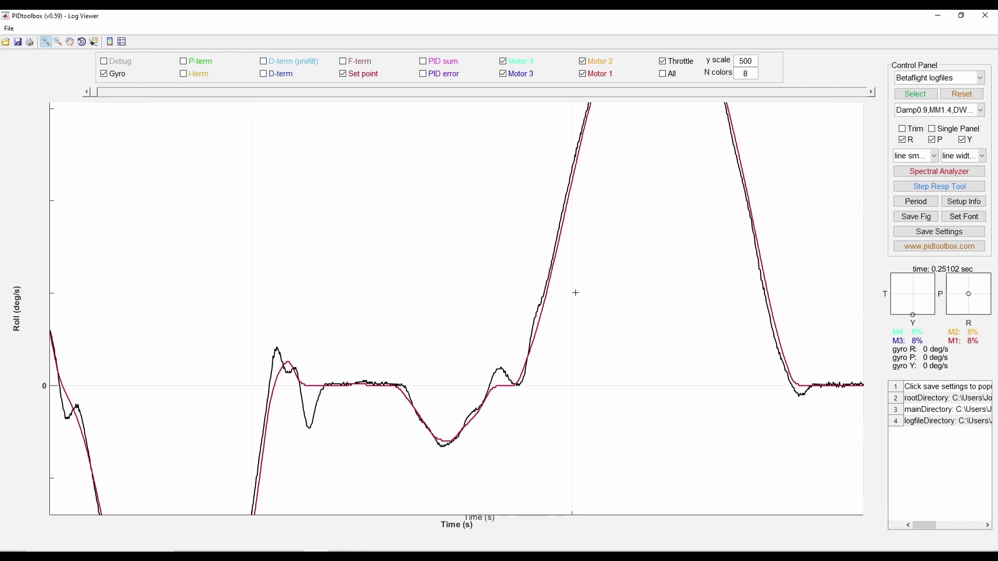
pyautogui.click(981, 111)
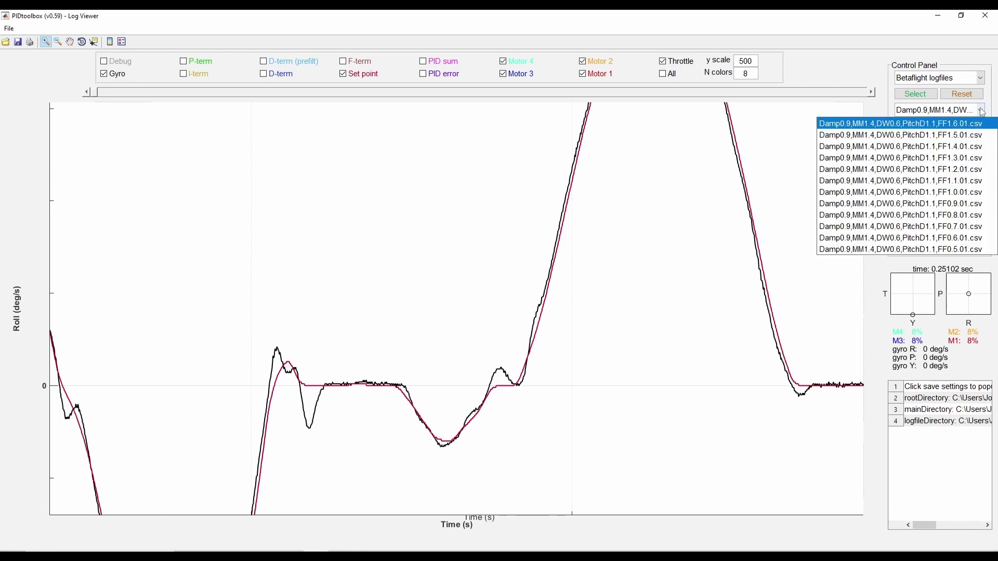
# Load FF1.4.01.csv and zoom deep into its Roll traces around 21 s
pyautogui.click(950, 152)
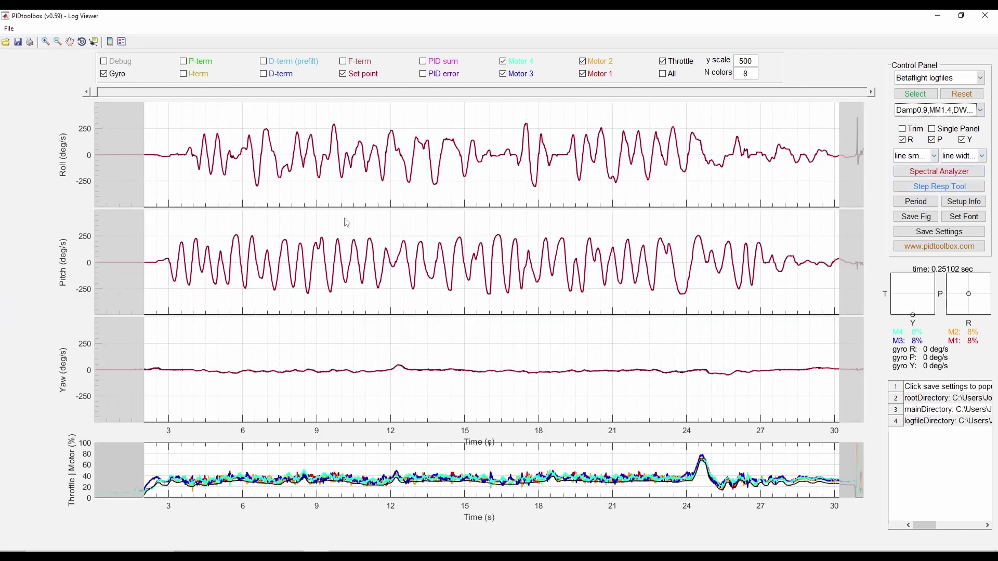
pyautogui.click(343, 146)
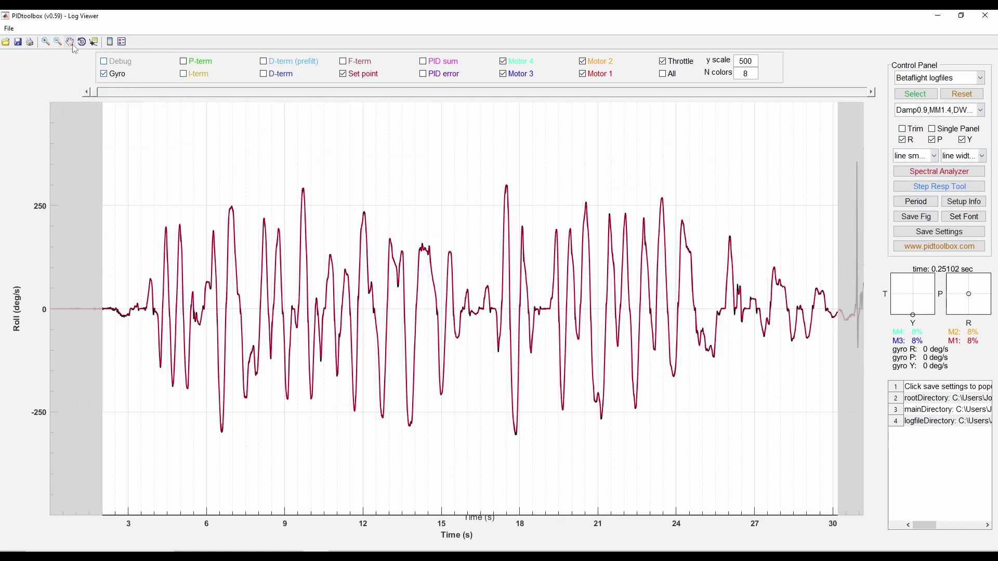
pyautogui.click(46, 42)
pyautogui.moveTo(578, 198); pyautogui.dragTo(667, 419)
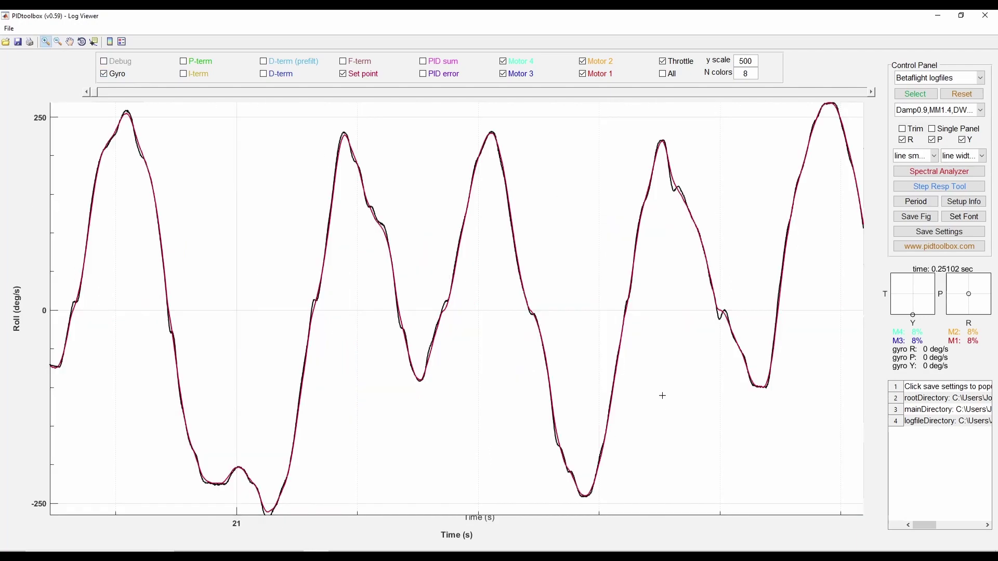
pyautogui.click(632, 259)
pyautogui.click(622, 260)
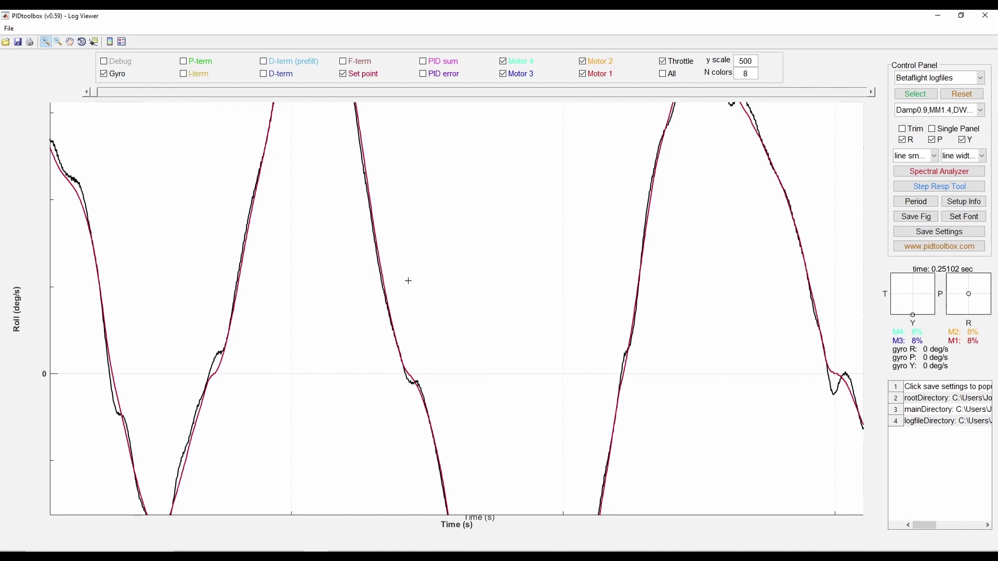
pyautogui.click(984, 110)
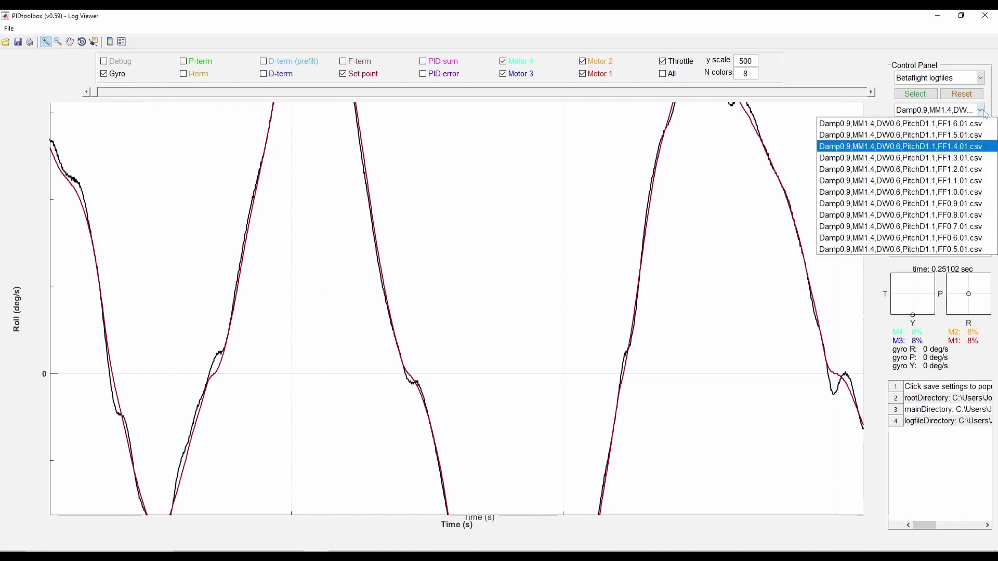
# Load the FF1.3.01 log and zoom into its roll setpoint and gyro traces
pyautogui.click(963, 164)
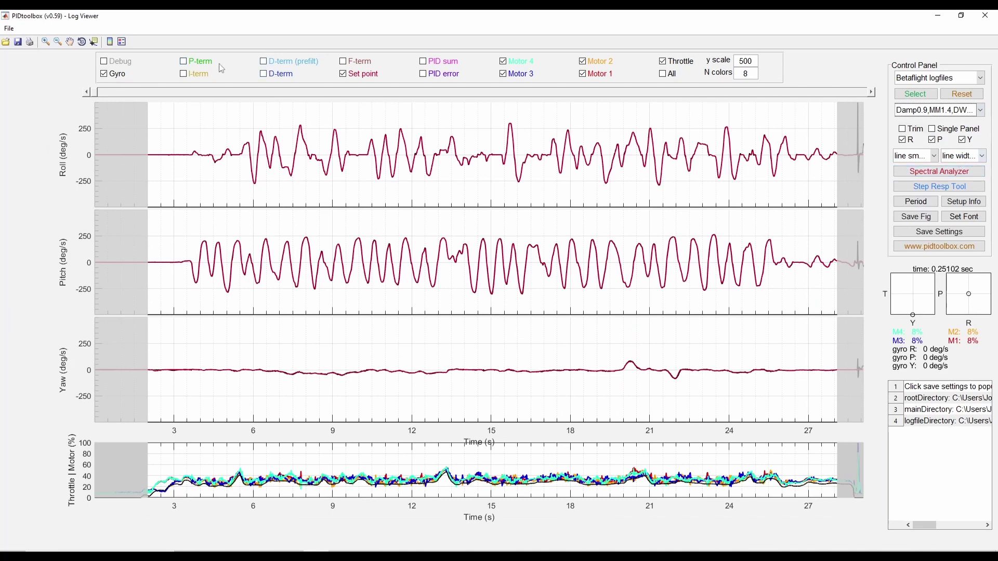
pyautogui.click(46, 42)
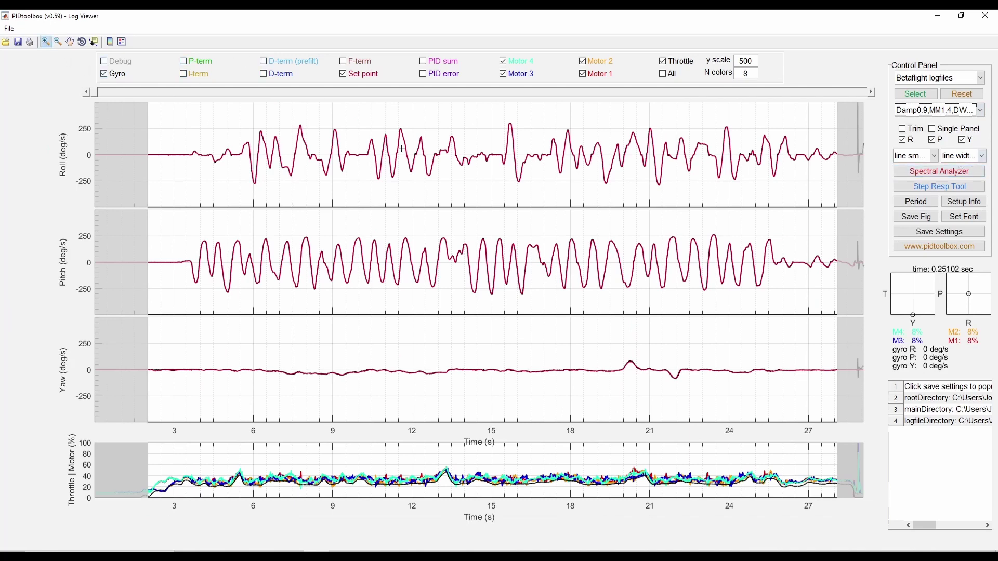
pyautogui.click(383, 129)
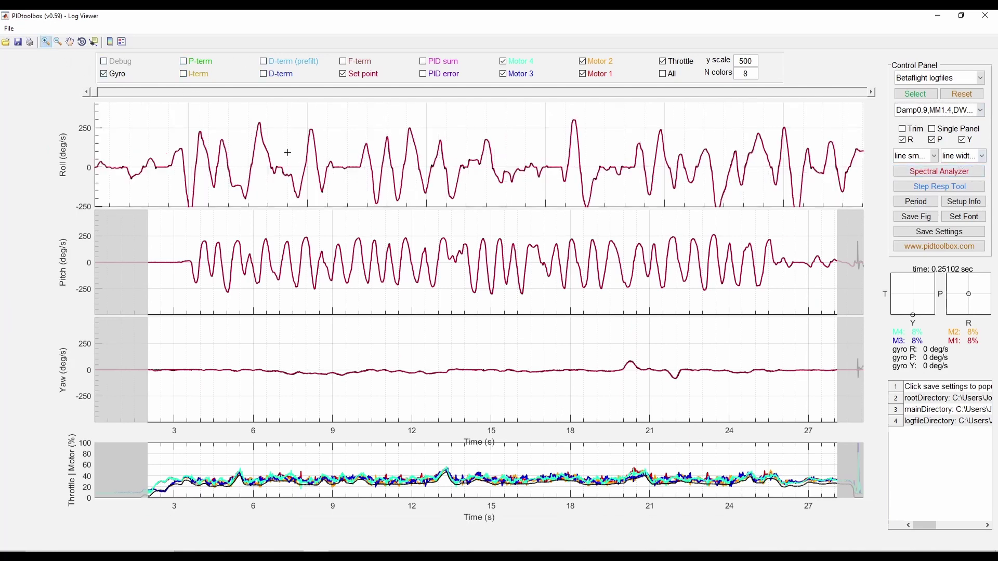
pyautogui.click(47, 43)
# Enlarge the Roll plot and zoom into a stretch of its traces around 12 s
pyautogui.click(222, 137)
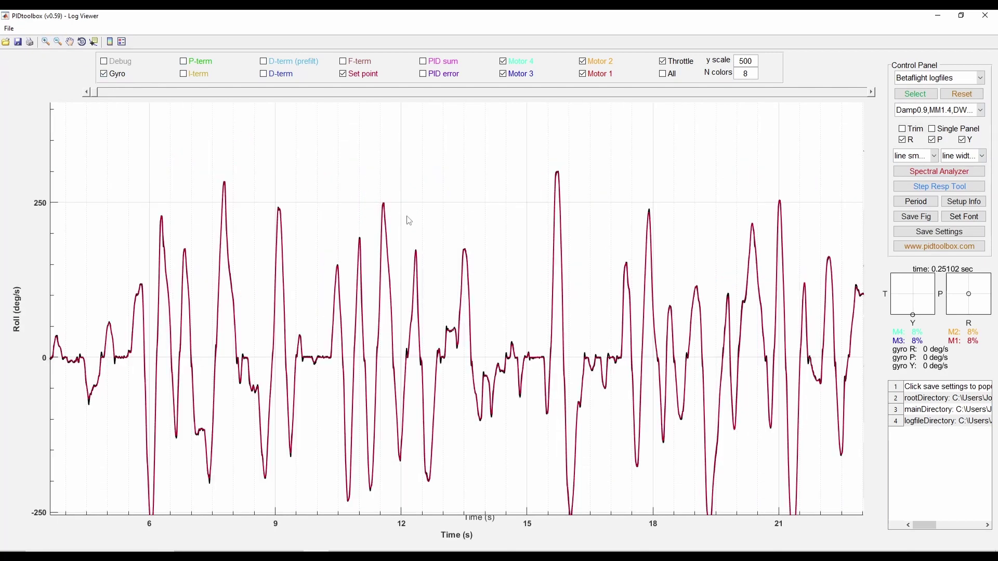
pyautogui.click(46, 41)
pyautogui.moveTo(346, 205); pyautogui.dragTo(453, 496)
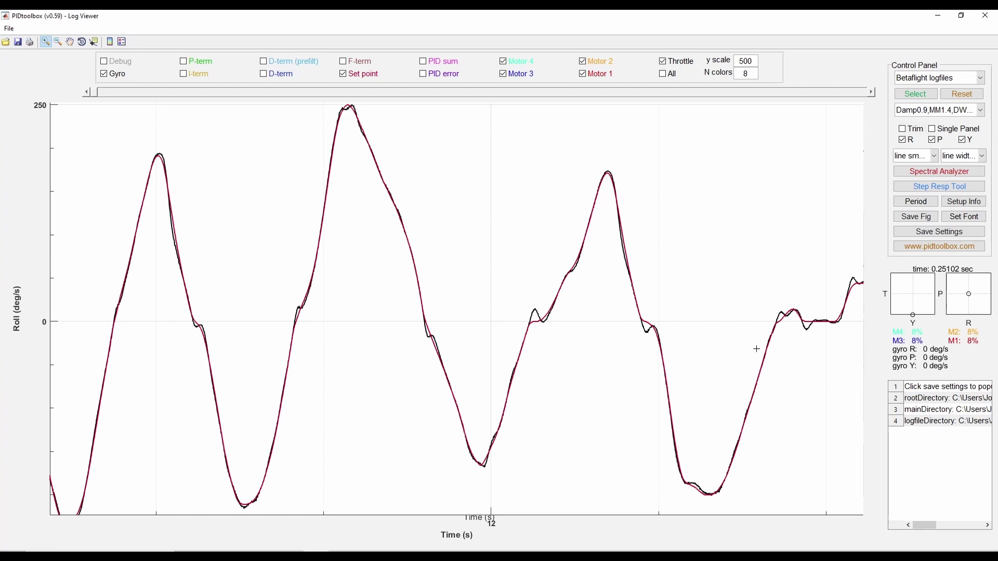
# Load FF1.2.01.csv, enlarge the Roll plot, and zoom into its traces near 18 s
pyautogui.click(981, 110)
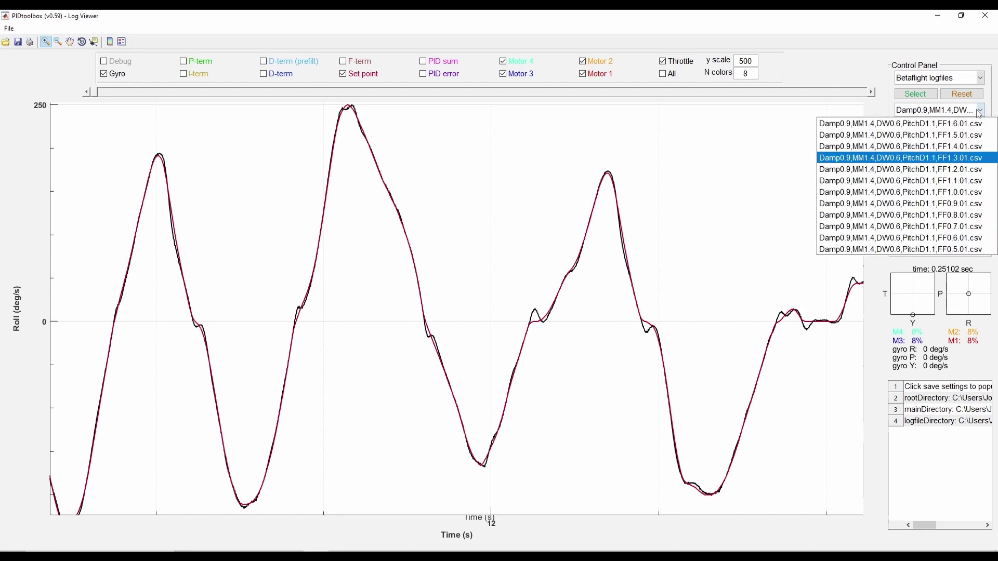
pyautogui.click(936, 169)
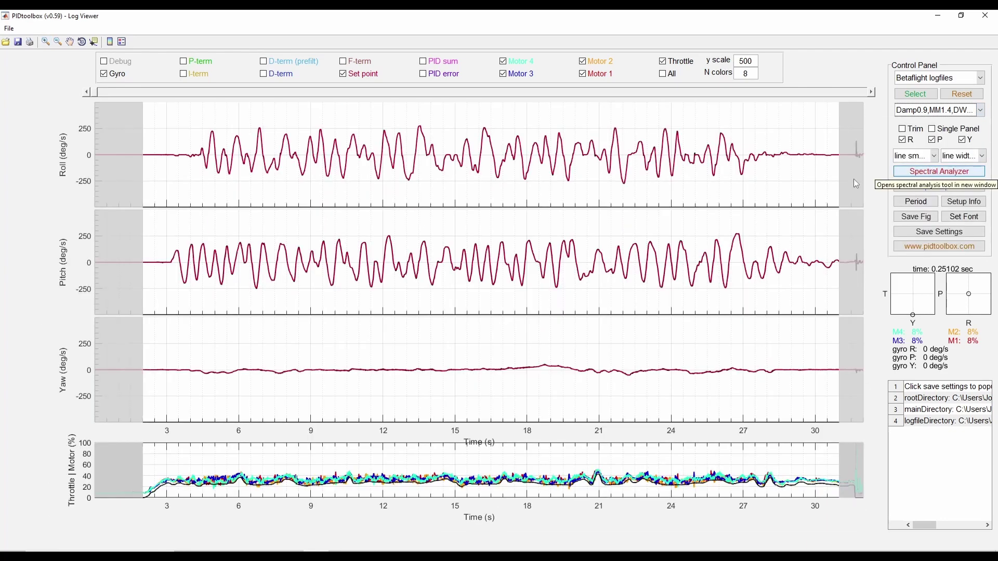
pyautogui.click(356, 172)
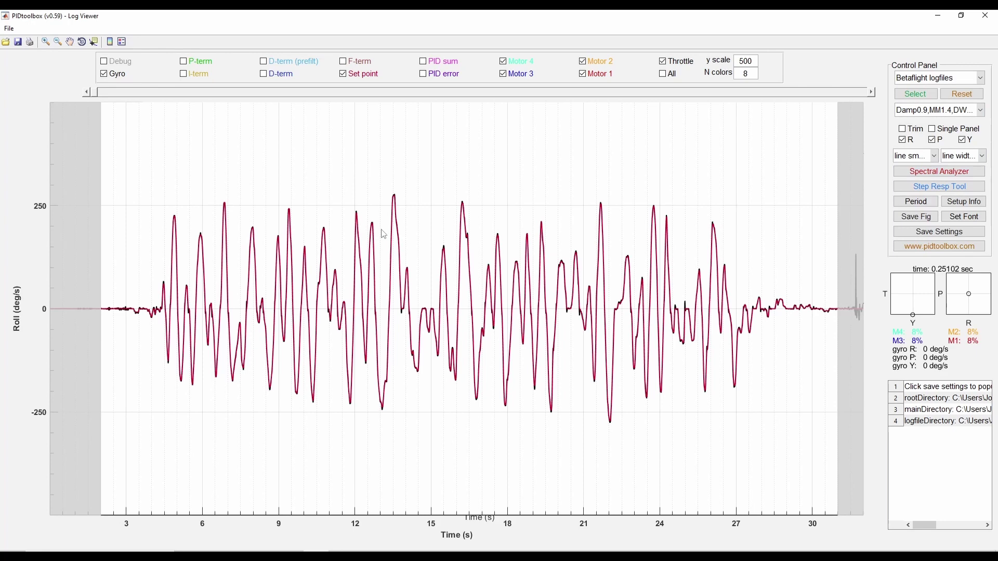
pyautogui.click(45, 42)
pyautogui.moveTo(485, 209); pyautogui.dragTo(545, 417)
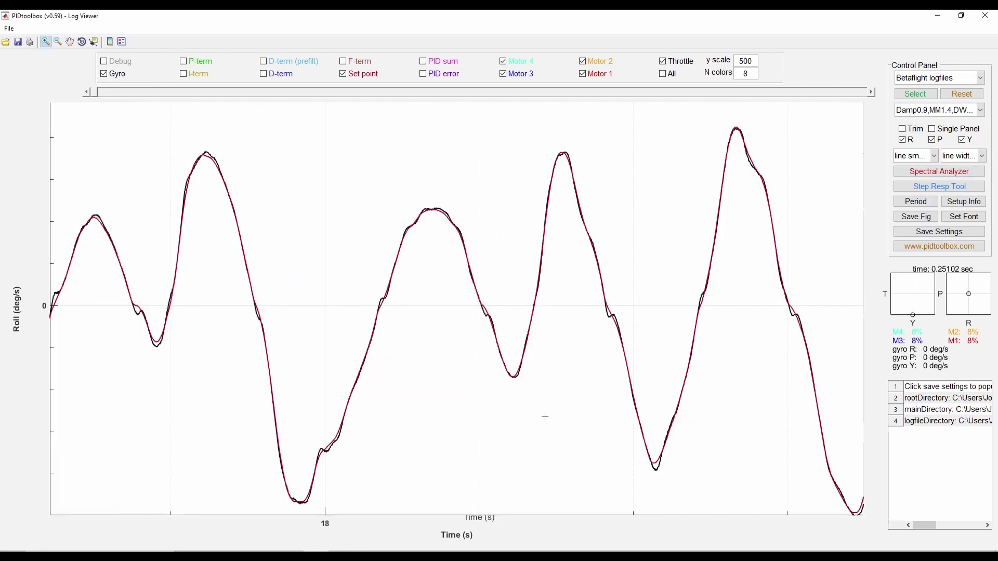
pyautogui.click(509, 295)
pyautogui.click(515, 292)
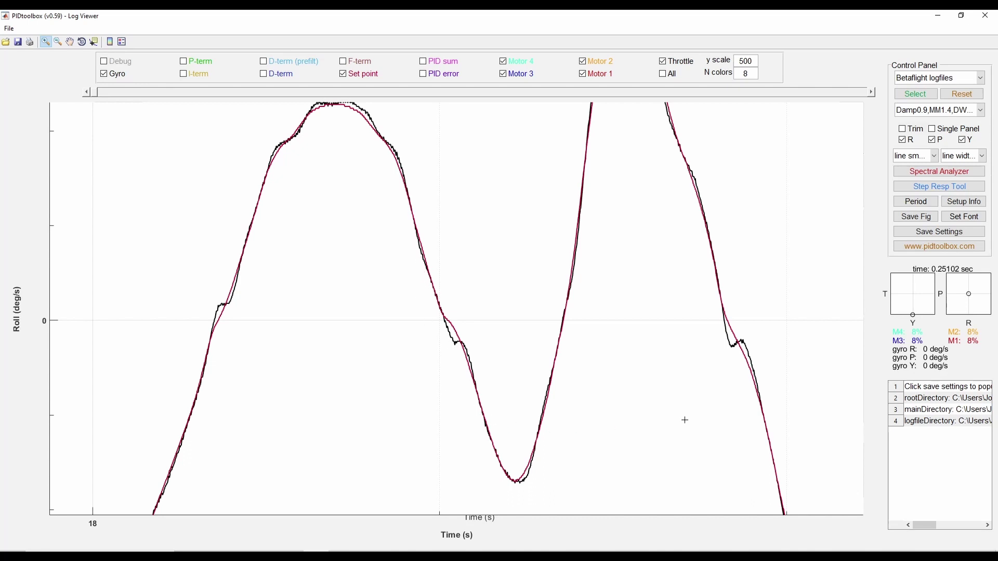
pyautogui.click(981, 111)
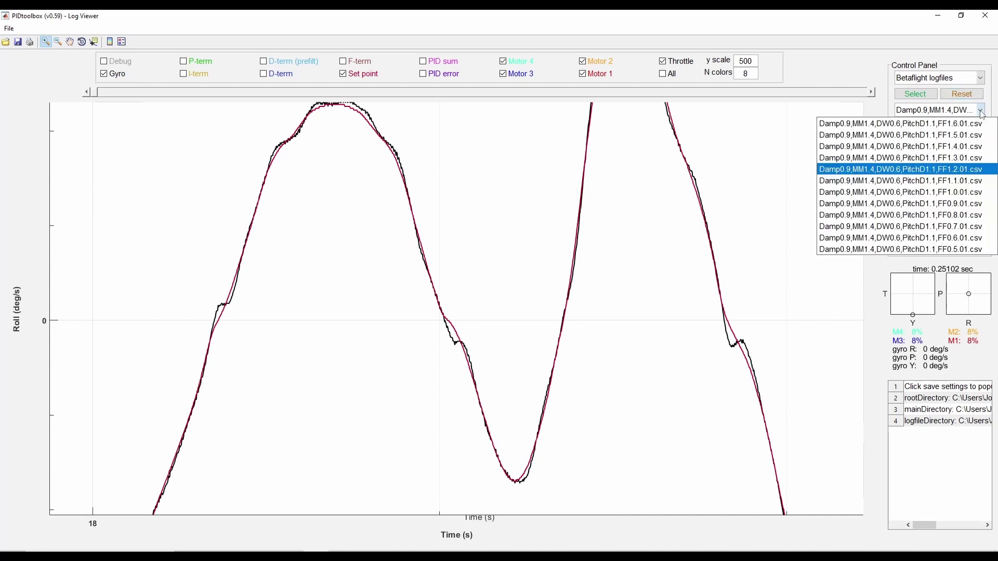
# Load FF1.1.01.csv and zoom the enlarged Roll plot down to a few swings
pyautogui.click(959, 181)
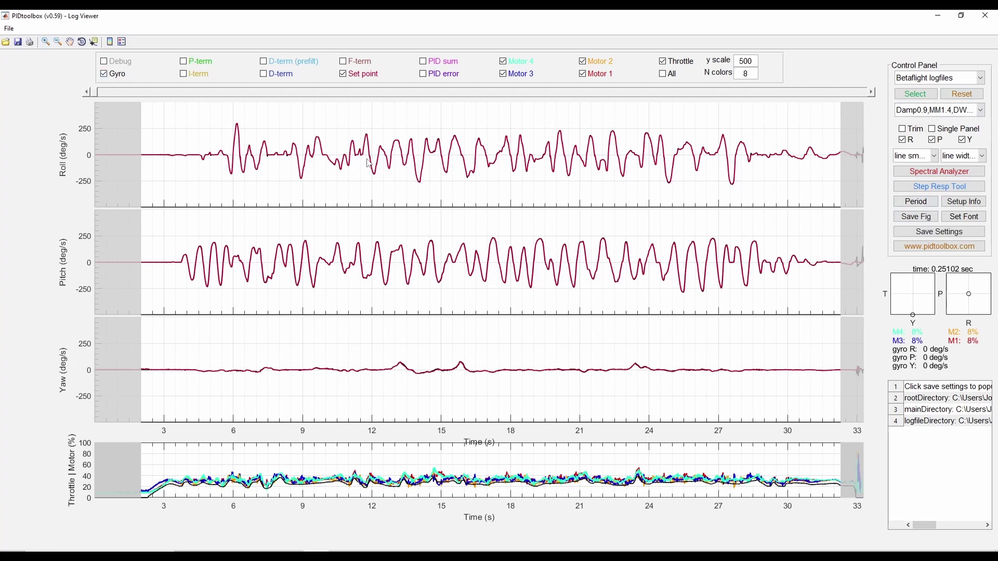
pyautogui.click(130, 117)
pyautogui.click(46, 42)
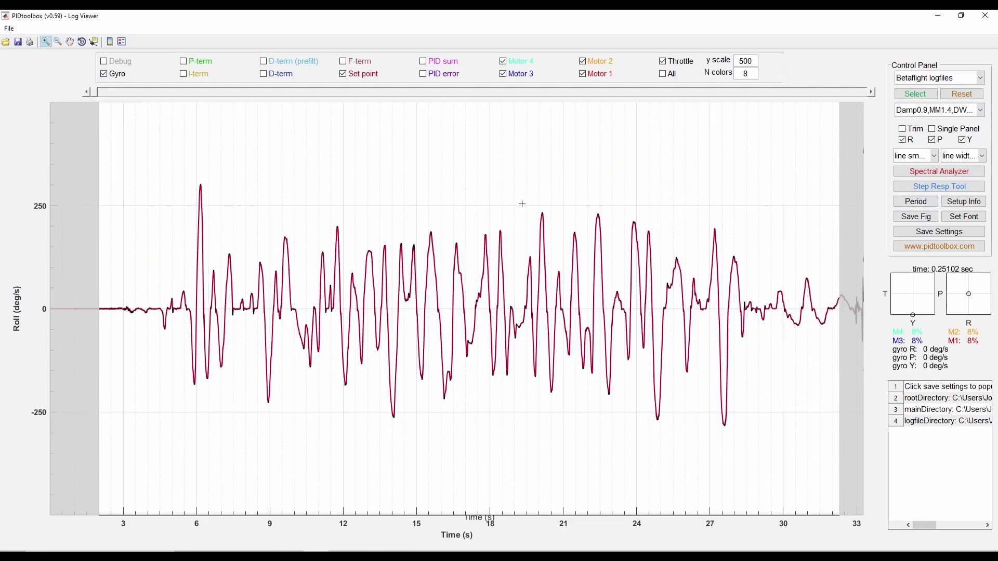
pyautogui.moveTo(531, 206); pyautogui.dragTo(620, 412)
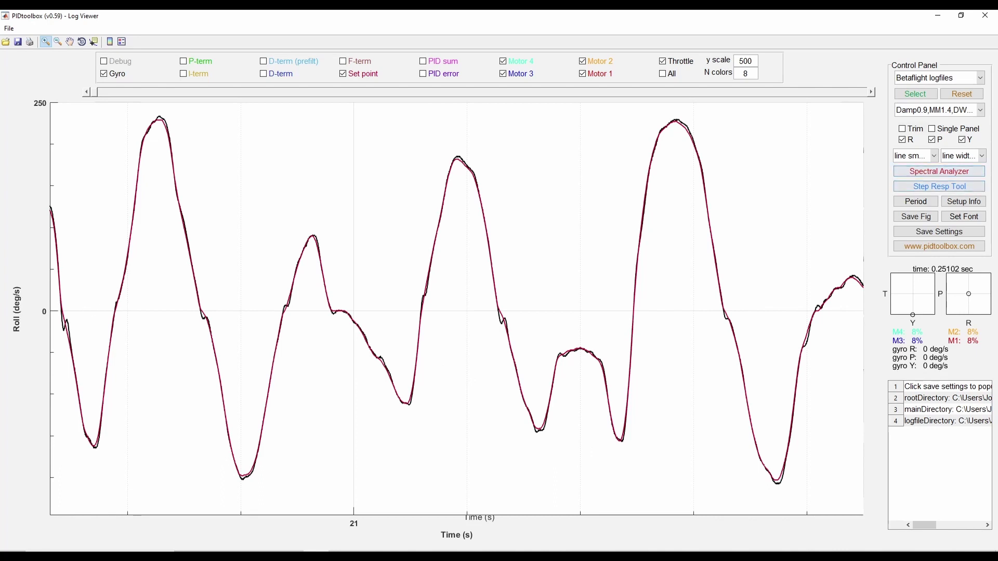
pyautogui.scroll(1, 687, 306)
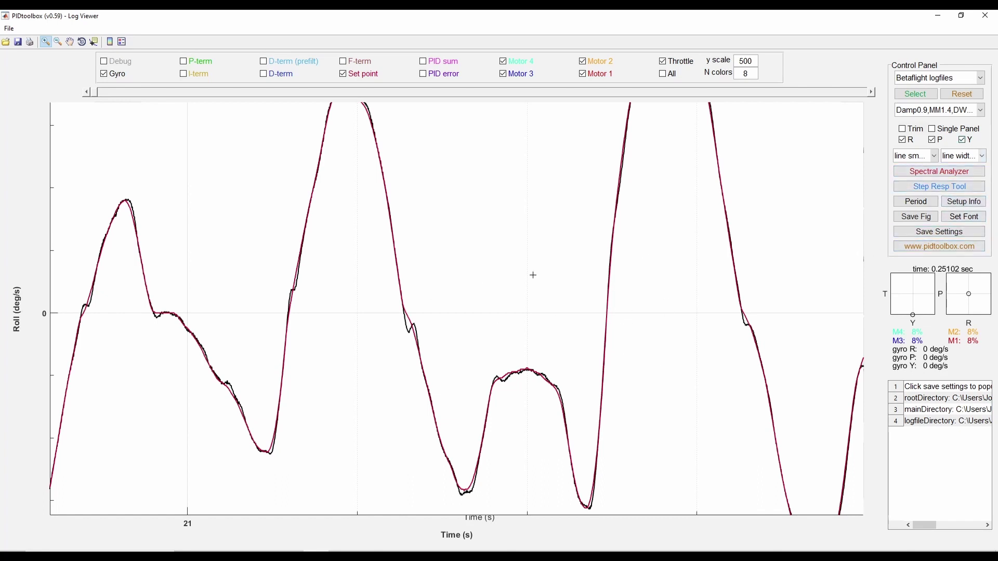
pyautogui.click(666, 279)
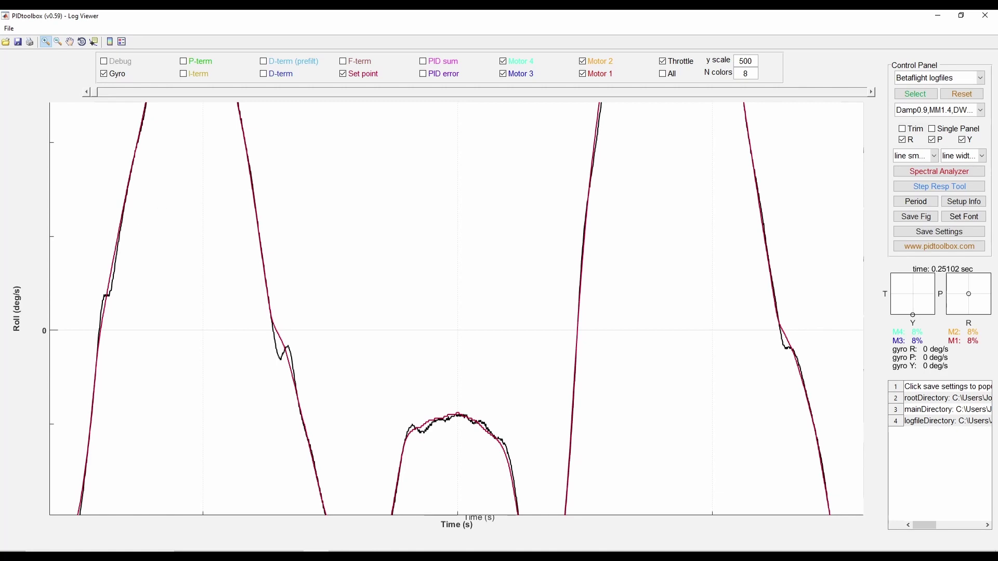
pyautogui.click(963, 111)
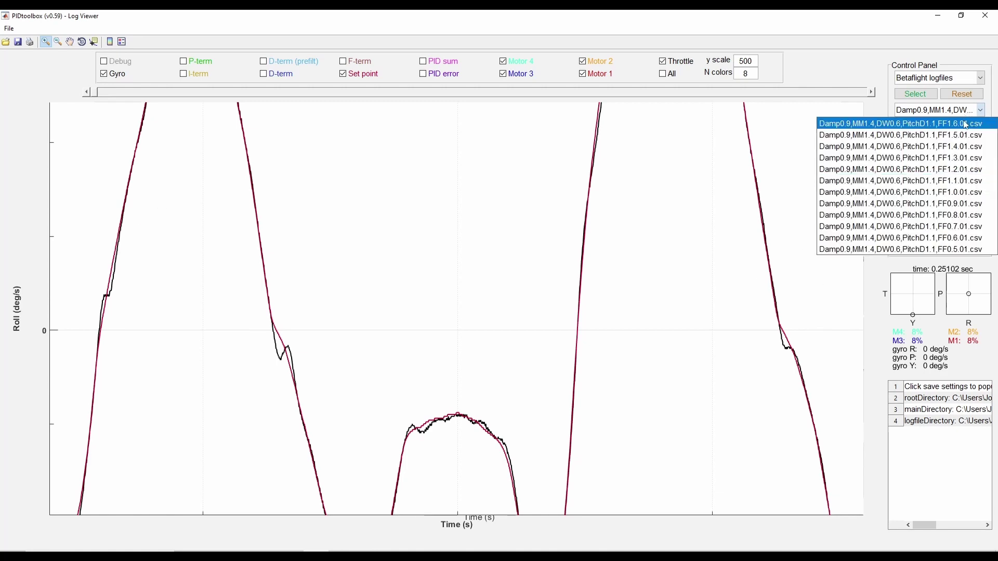
# Load another feed-forward log, enlarge the Roll plot and zoom into a close-up of both traces
pyautogui.click(944, 198)
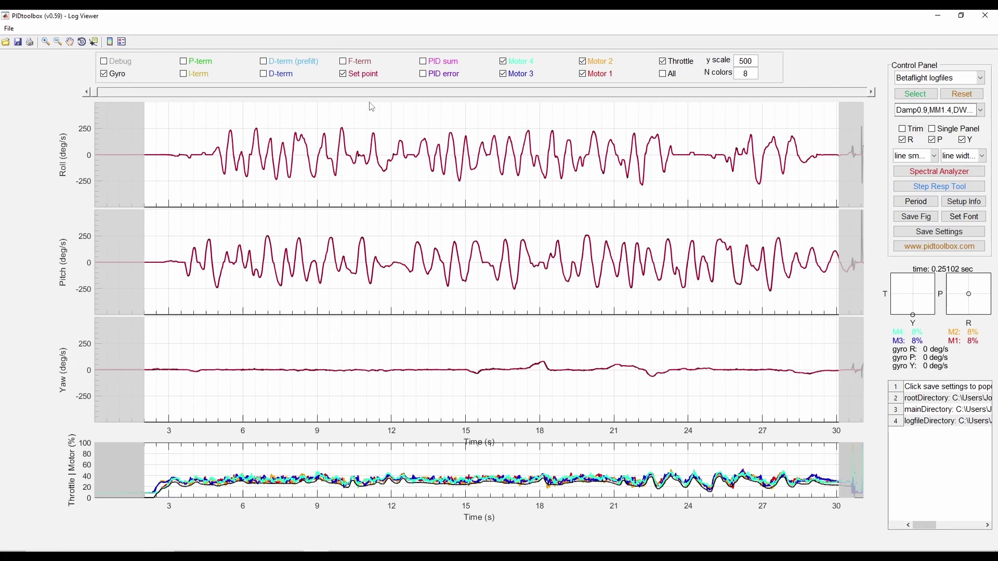
pyautogui.click(405, 136)
pyautogui.click(45, 42)
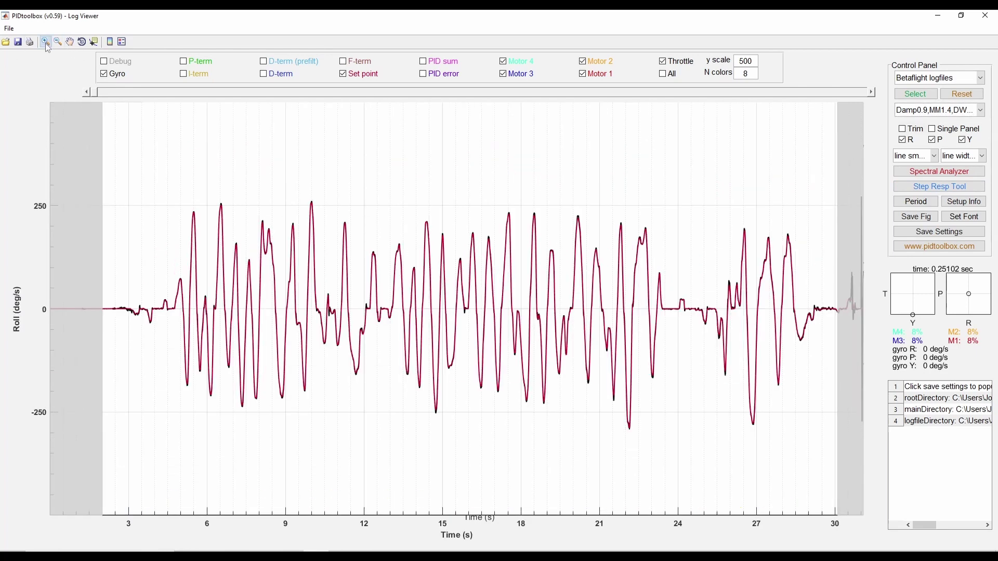
pyautogui.moveTo(497, 210); pyautogui.dragTo(568, 408)
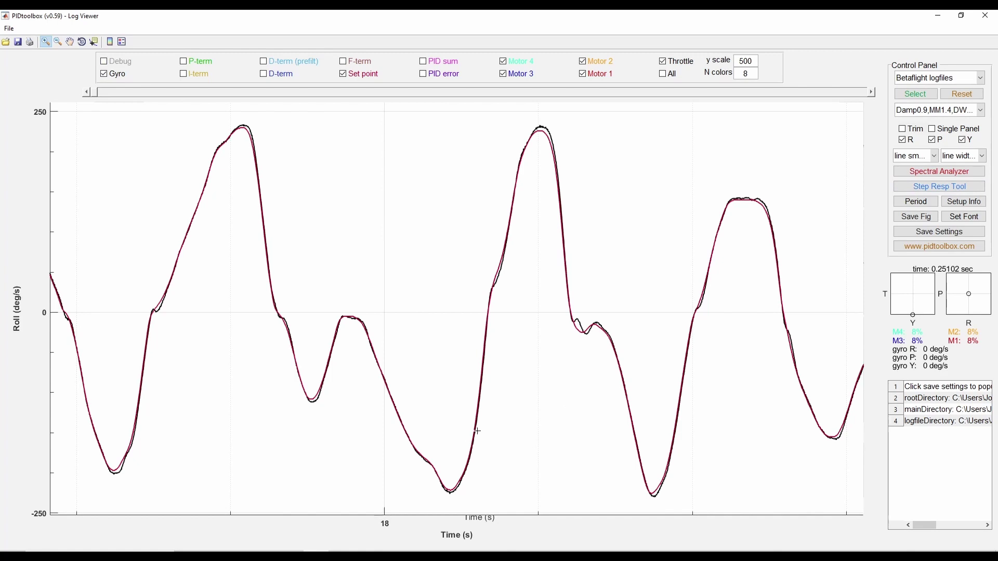
pyautogui.click(485, 359)
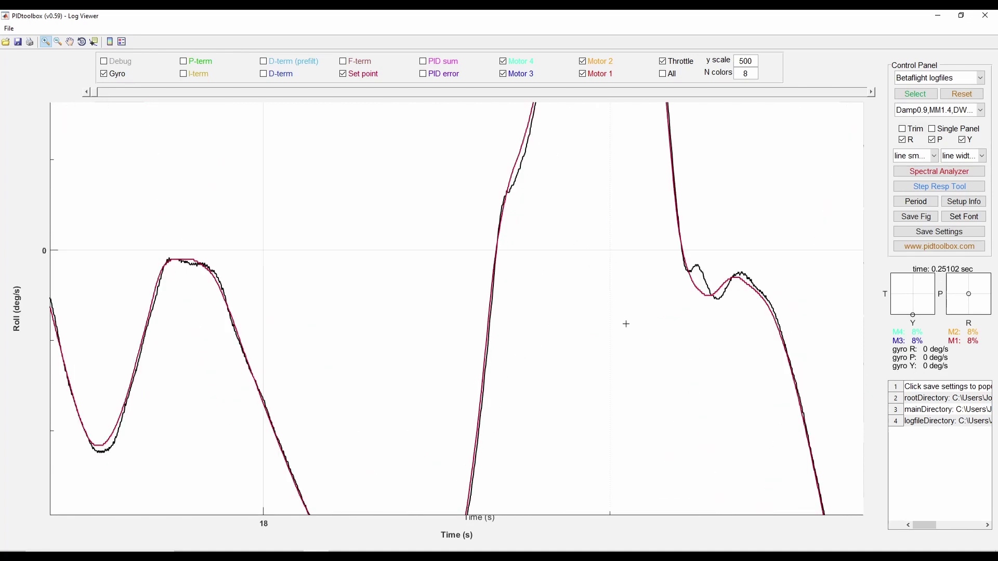
pyautogui.moveTo(627, 324); pyautogui.dragTo(754, 242)
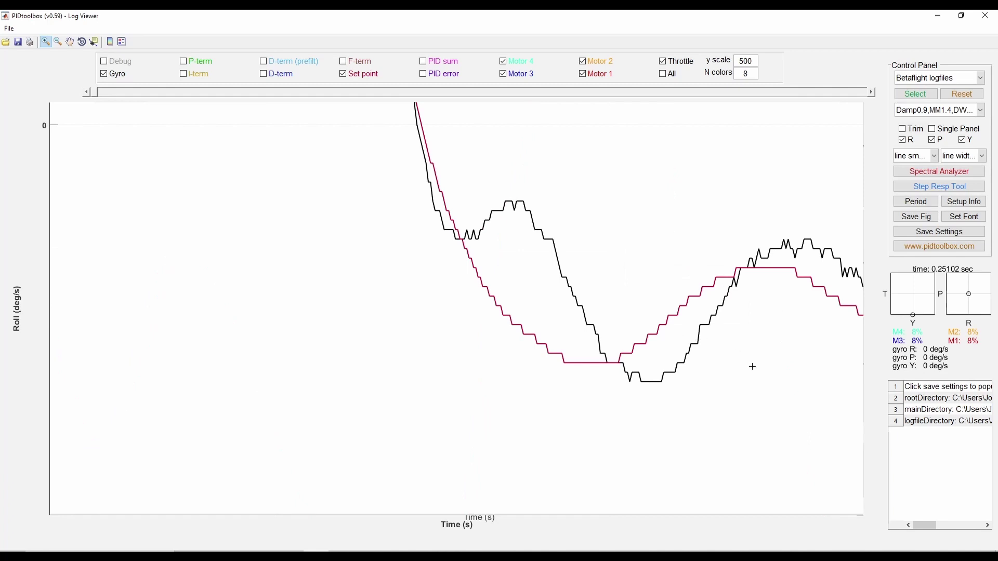
pyautogui.scroll(-5, 346, 247)
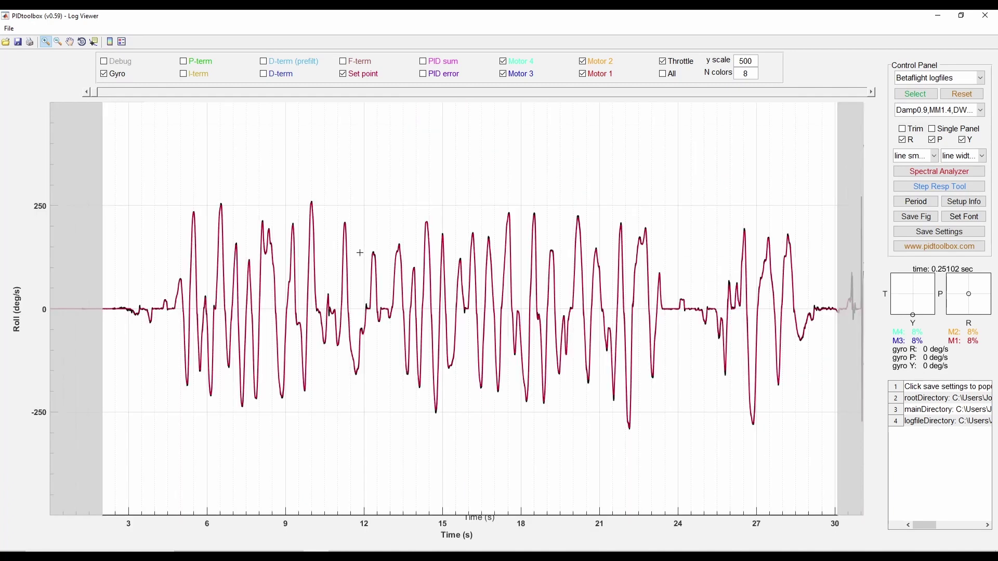
# Re-zoom the Roll plot to roughly 16–19 s, then closer around 18 s
pyautogui.click(46, 42)
pyautogui.click(46, 42)
pyautogui.moveTo(496, 206); pyautogui.dragTo(561, 436)
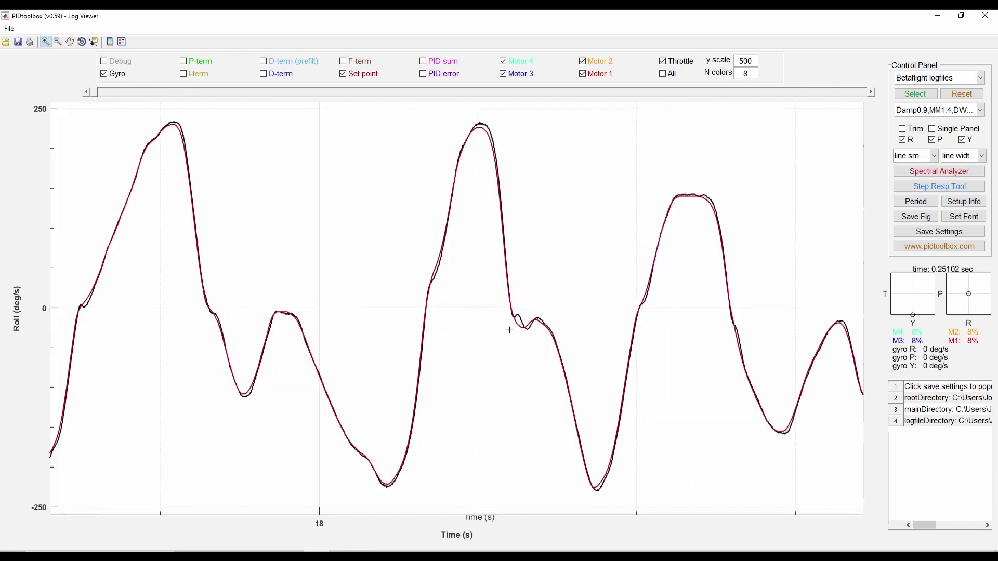
pyautogui.click(454, 322)
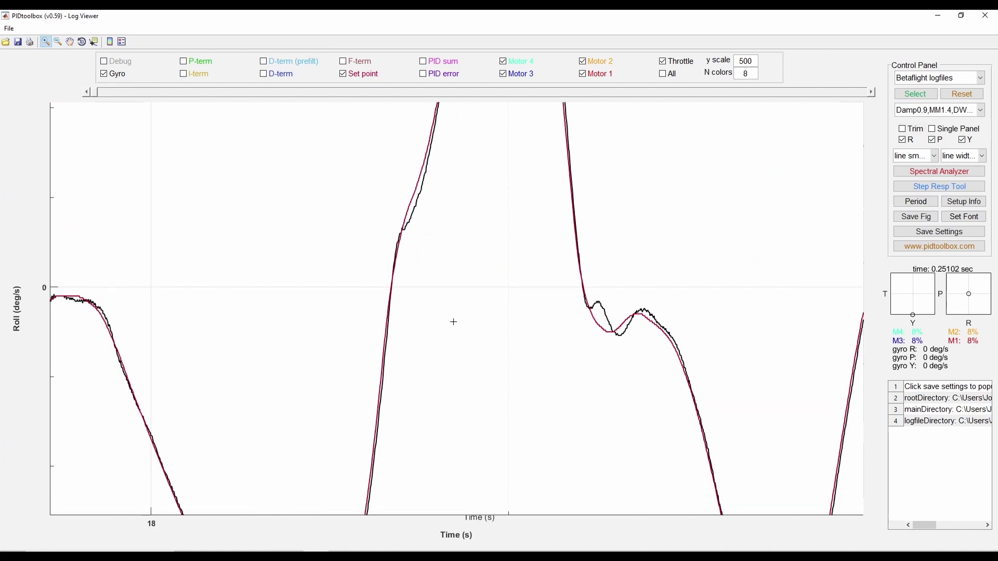
pyautogui.click(982, 110)
# Load the FF1.1.01 log and reset the Roll panel to the full log span
pyautogui.click(924, 183)
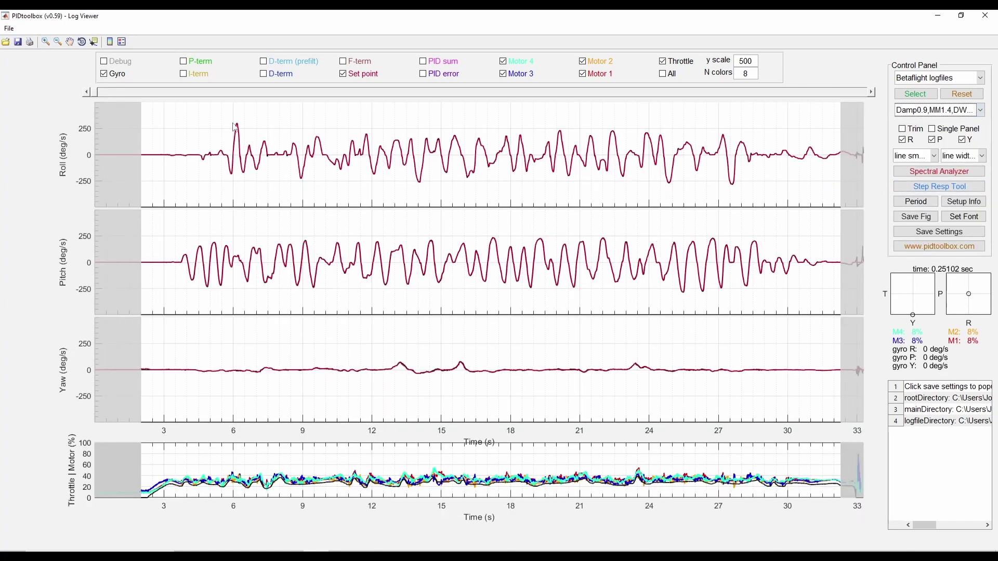
pyautogui.click(46, 42)
pyautogui.click(521, 166)
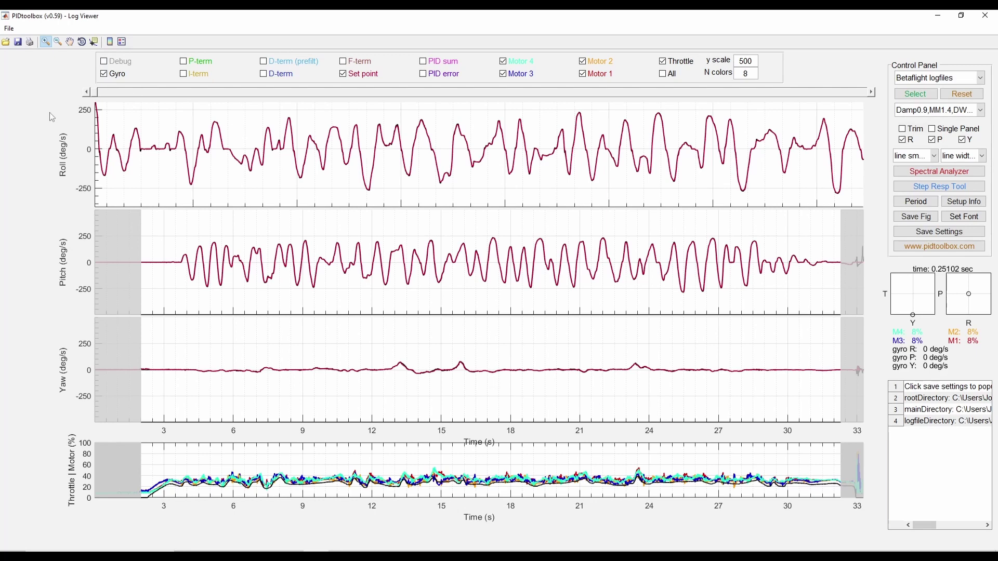
pyautogui.doubleClick(293, 158)
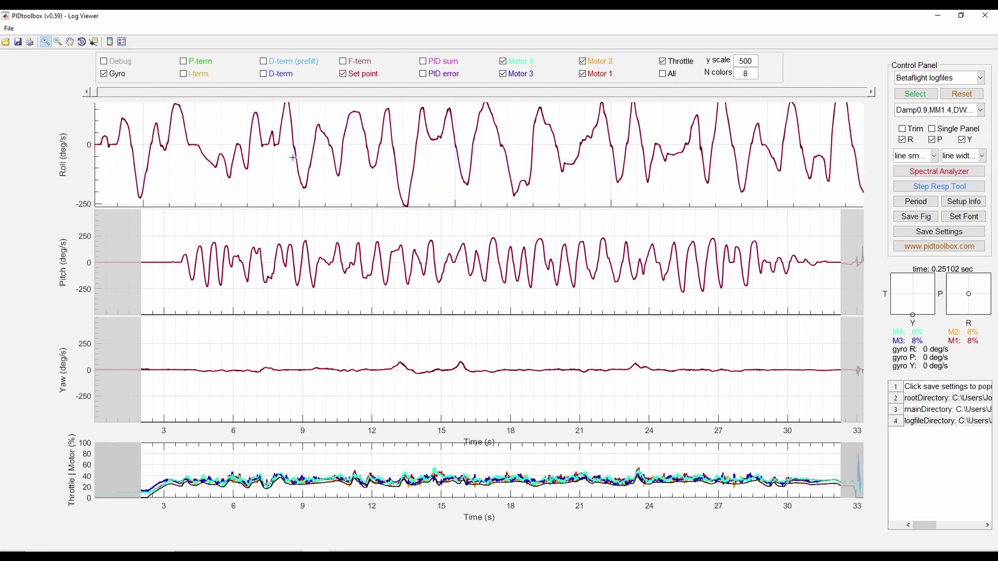
pyautogui.click(46, 42)
# Enlarge the Roll panel and zoom to a few seconds around 15 s
pyautogui.click(277, 137)
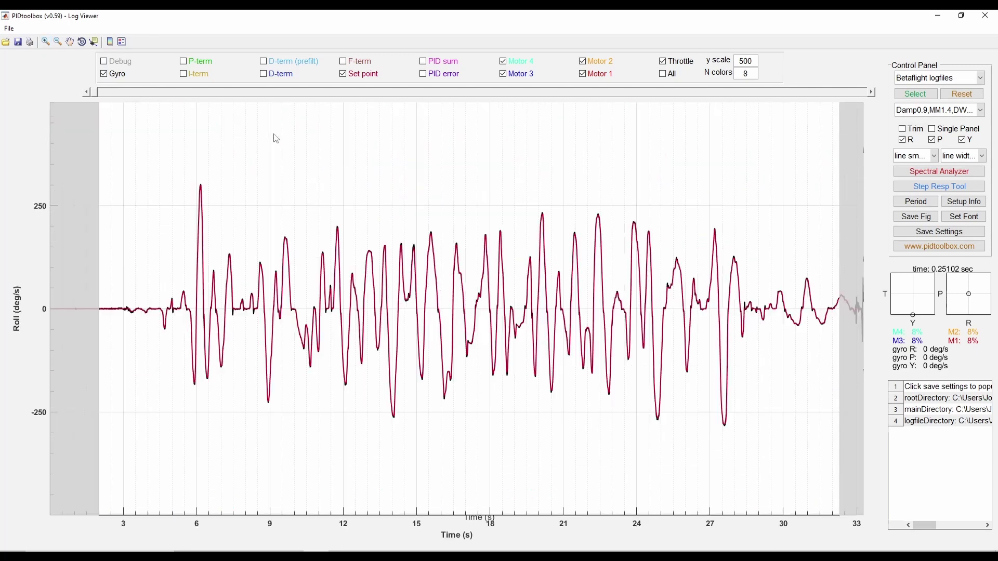
pyautogui.click(45, 41)
pyautogui.moveTo(391, 233); pyautogui.dragTo(455, 422)
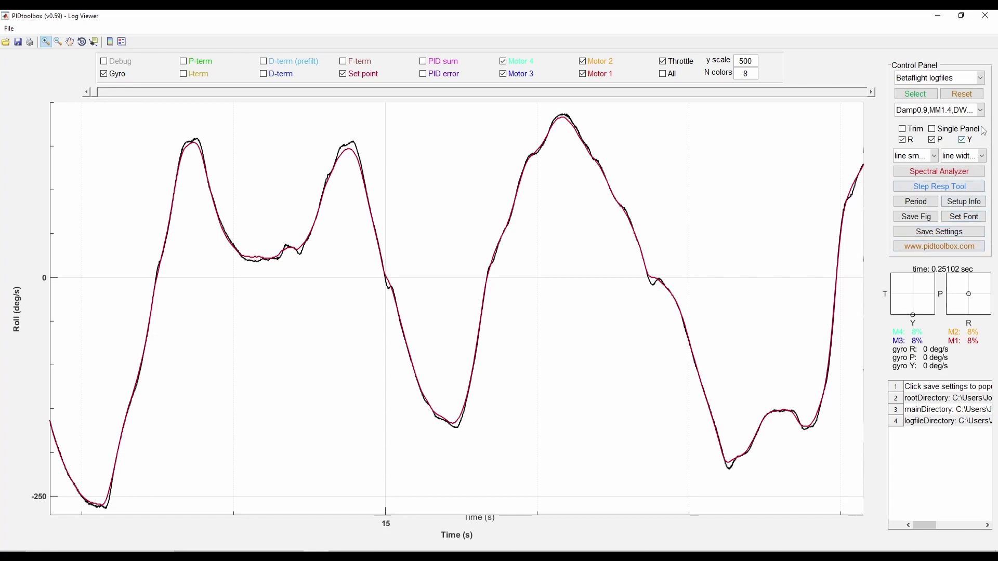
# Load the FF1.2.01 log, enlarge the Roll plot and zoom into a section of it
pyautogui.click(980, 110)
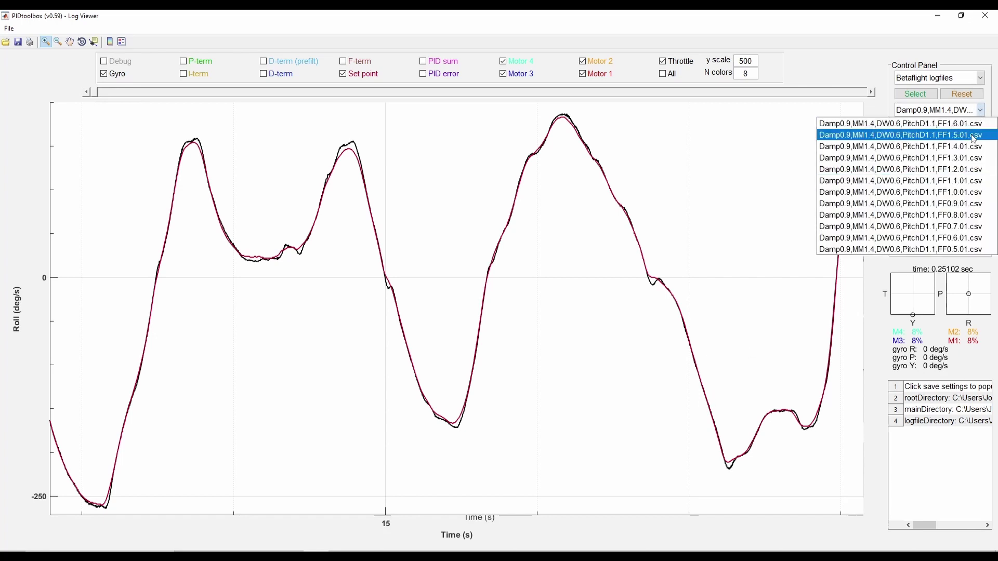
pyautogui.click(959, 178)
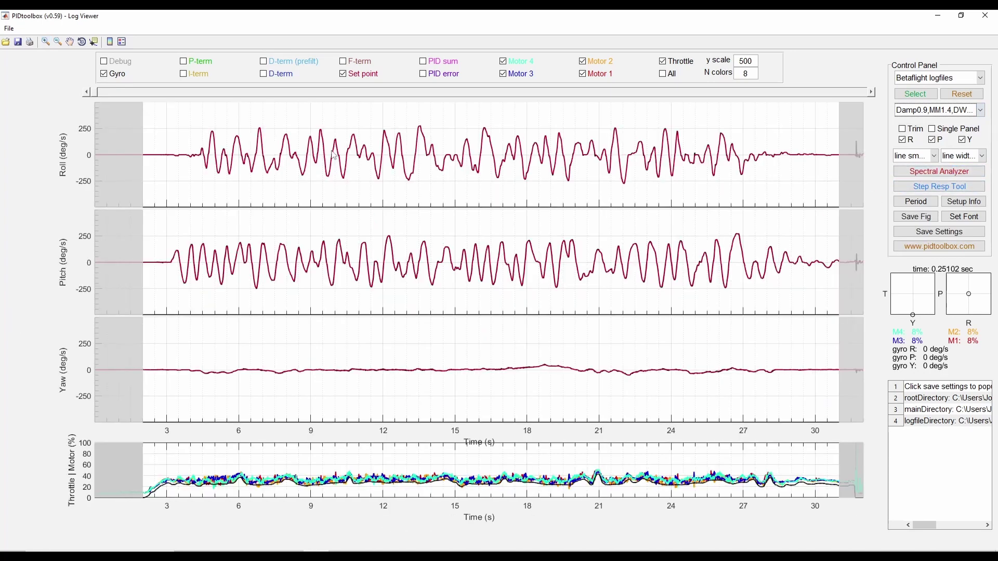
pyautogui.click(421, 176)
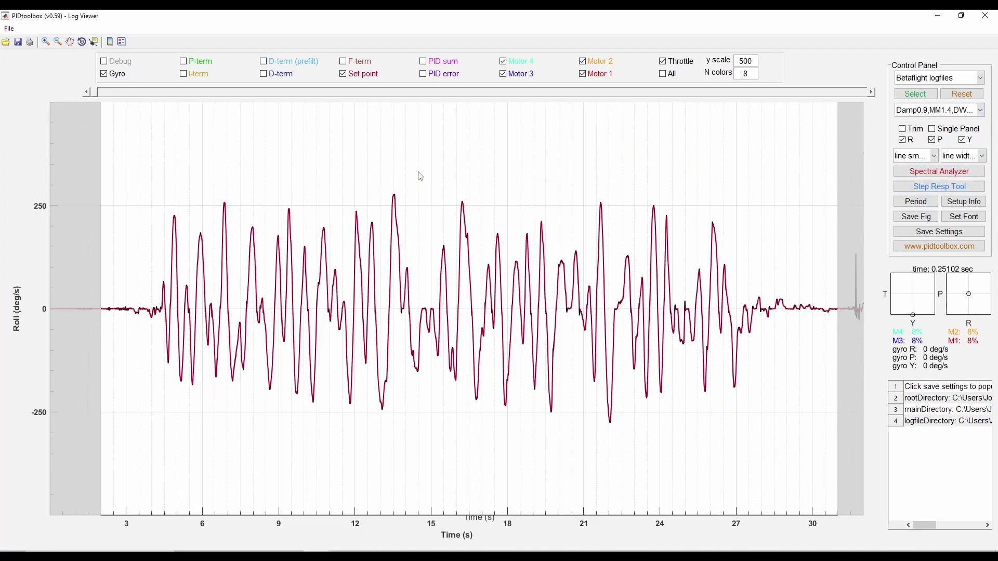
pyautogui.click(46, 41)
pyautogui.moveTo(341, 191); pyautogui.dragTo(405, 412)
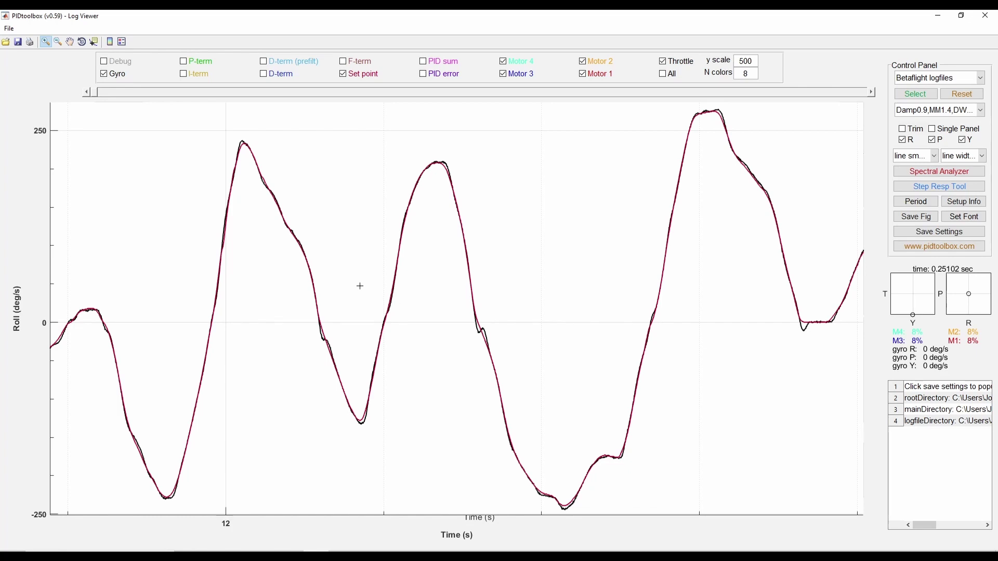
# Zoom closer into the steep roll section, then reset to the full roll trace
pyautogui.scroll(1, 360, 286)
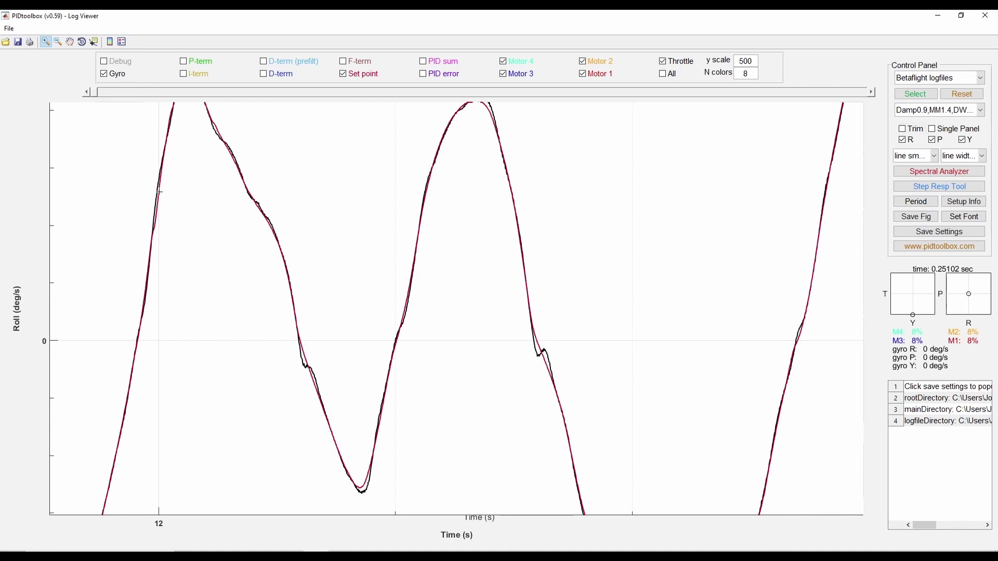
pyautogui.click(177, 290)
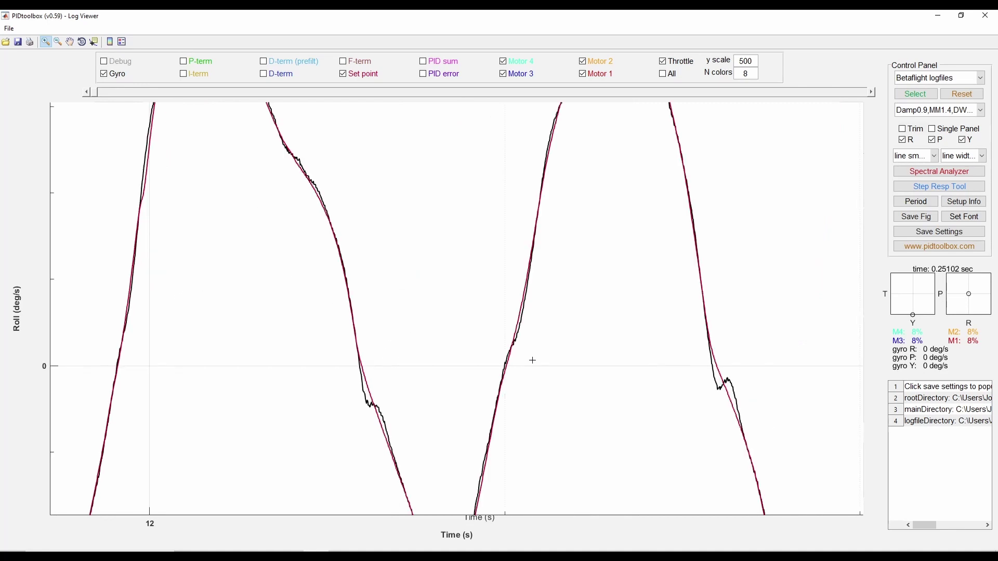
pyautogui.click(554, 388)
pyautogui.click(571, 386)
pyautogui.click(616, 277)
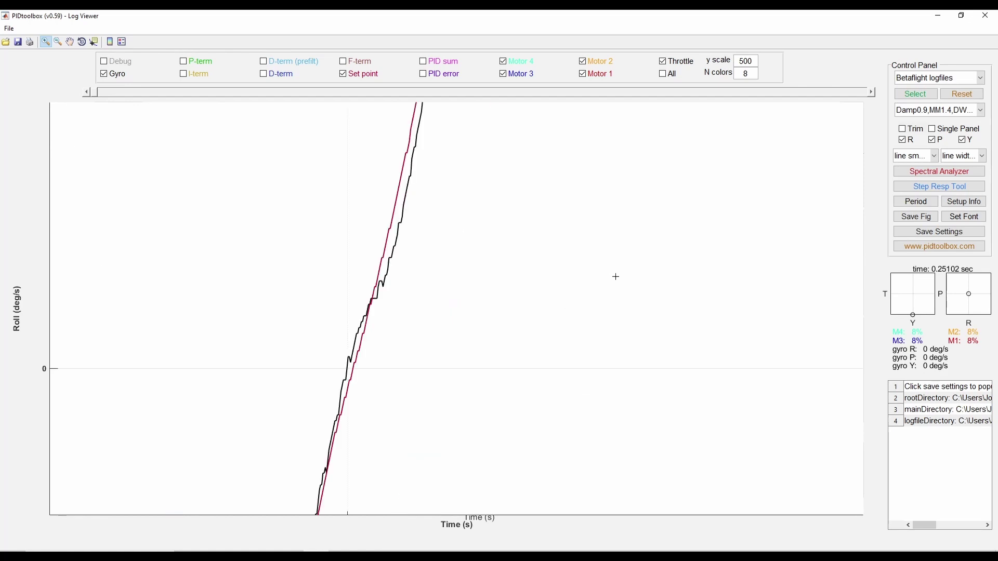
pyautogui.doubleClick(612, 274)
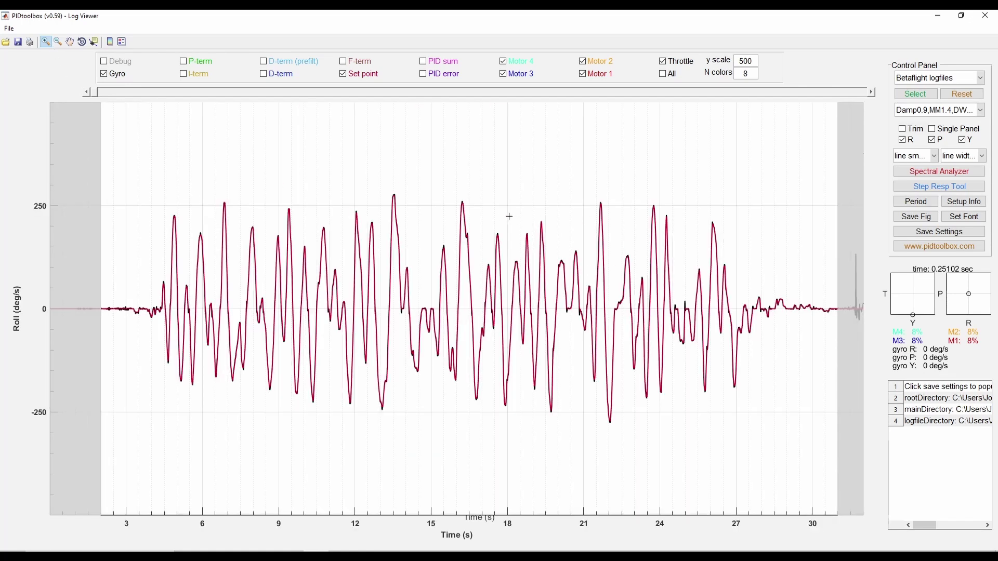
# Zoom the roll plot to about 6.3–9 s, then turn zoom off and enlarge the Pitch plot
pyautogui.moveTo(211, 194); pyautogui.dragTo(279, 397)
pyautogui.scroll(2, 222, 365)
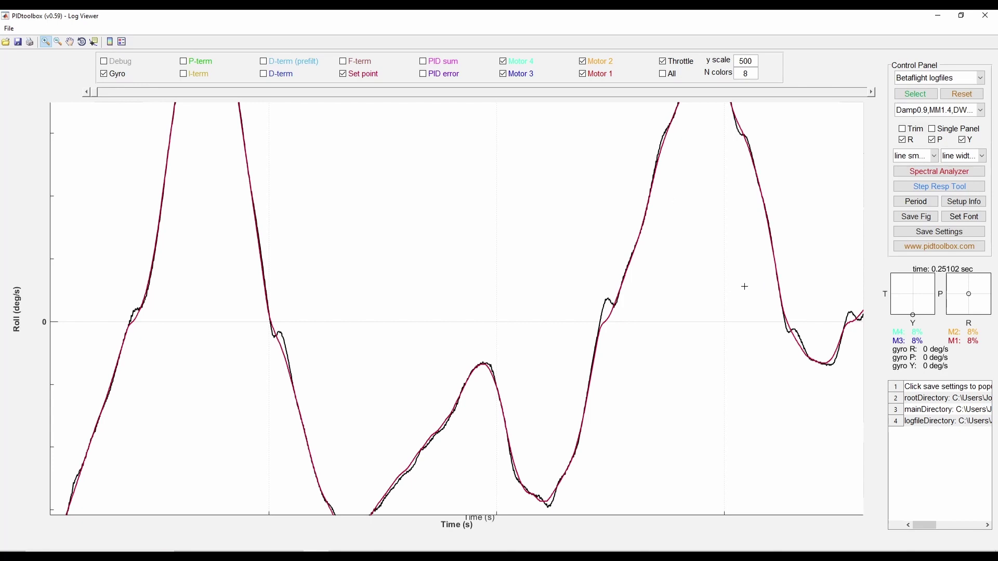
pyautogui.click(46, 42)
pyautogui.scroll(-3, 108, 163)
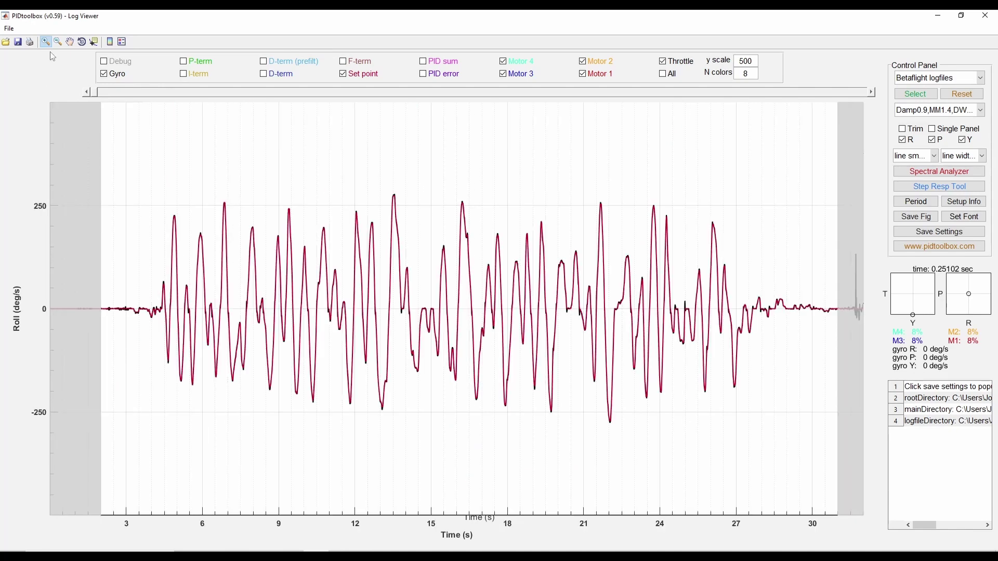
pyautogui.click(45, 42)
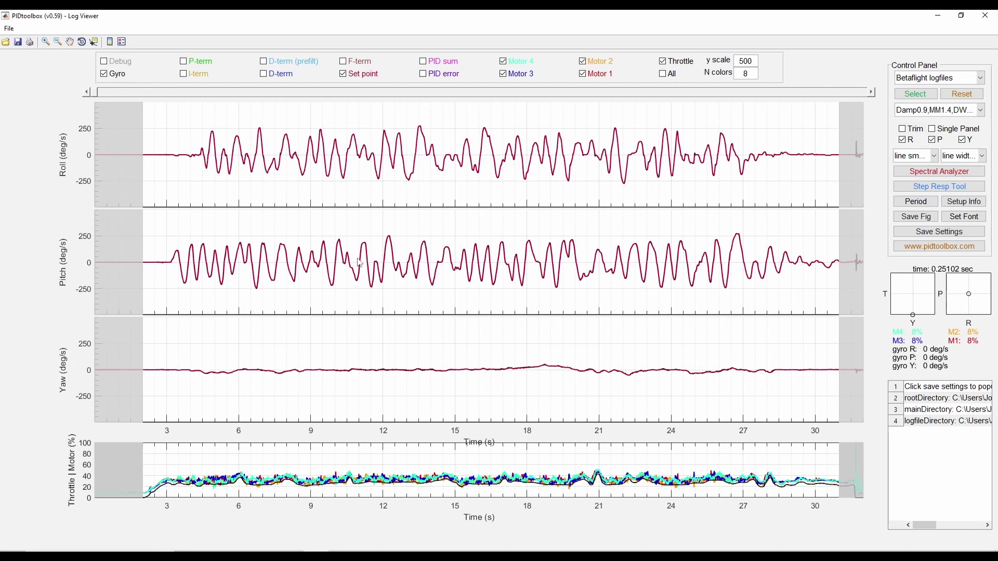
pyautogui.click(383, 267)
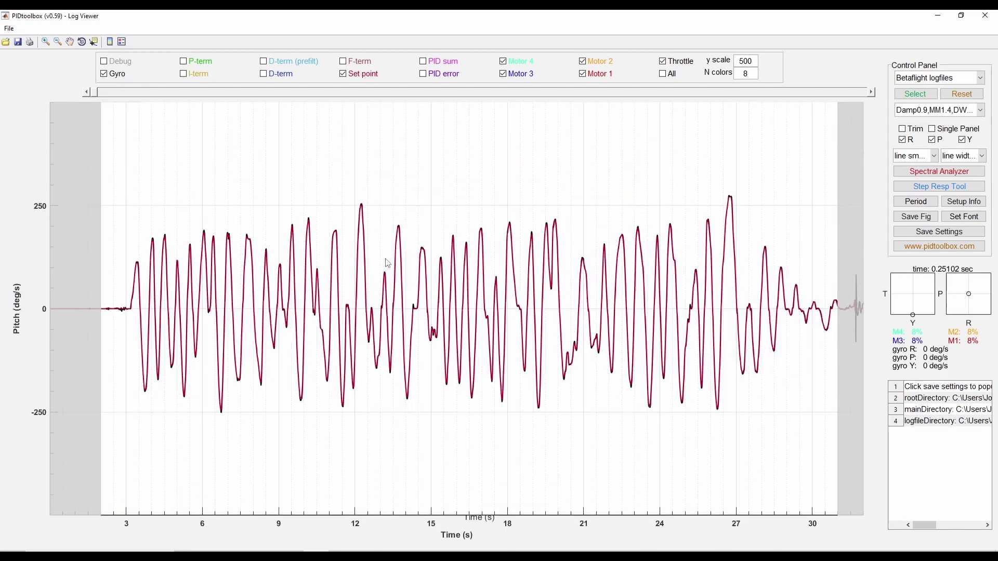
# Zoom the Pitch plot to a few seconds before 18 s and check the log-file list
pyautogui.click(46, 43)
pyautogui.moveTo(444, 206); pyautogui.dragTo(517, 425)
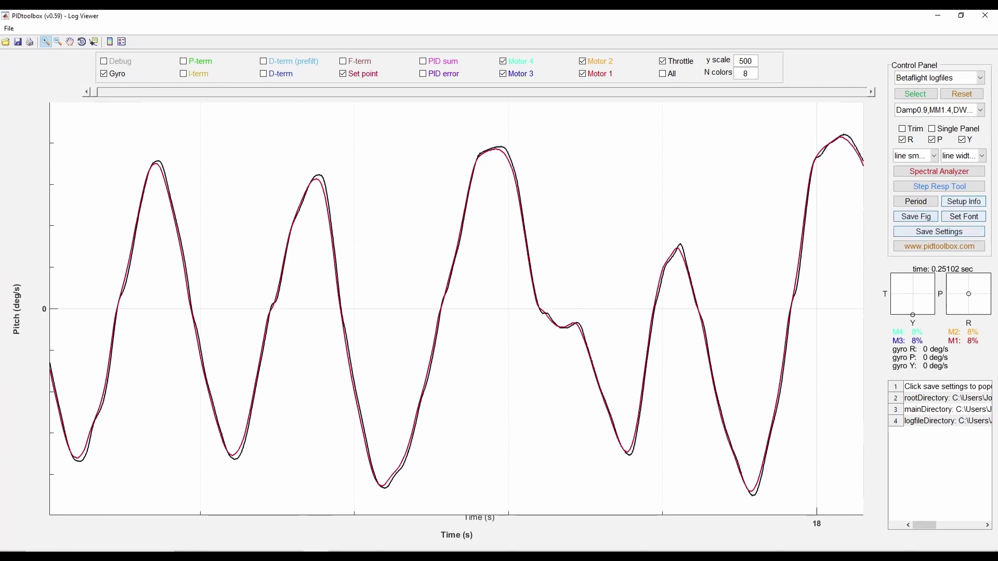
pyautogui.click(981, 110)
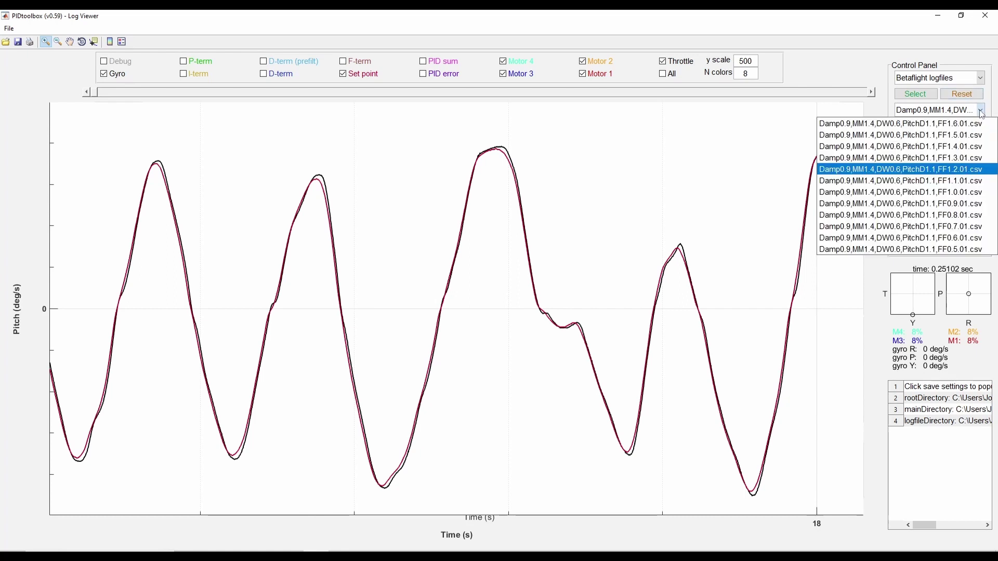
pyautogui.click(982, 111)
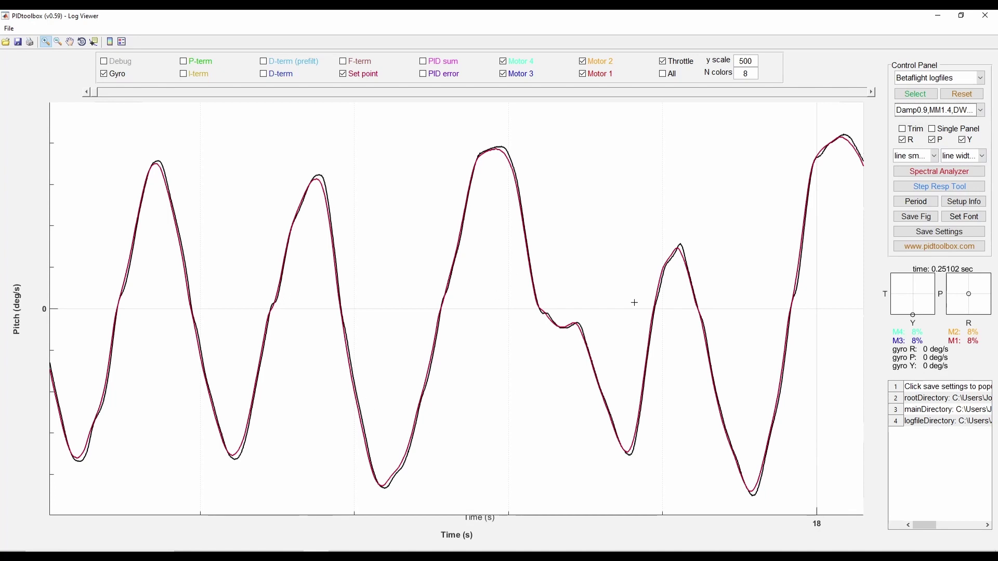
pyautogui.click(982, 110)
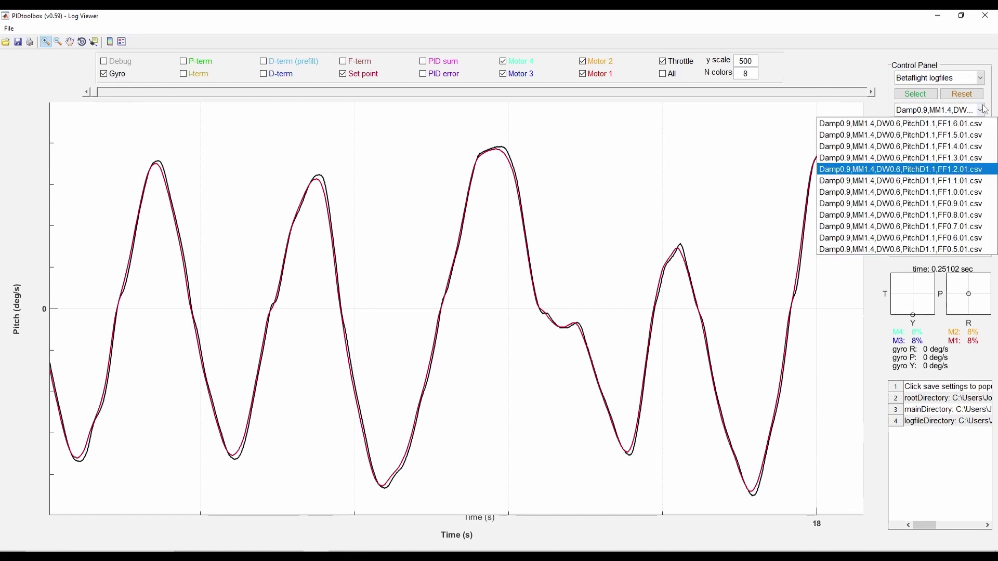
pyautogui.click(988, 110)
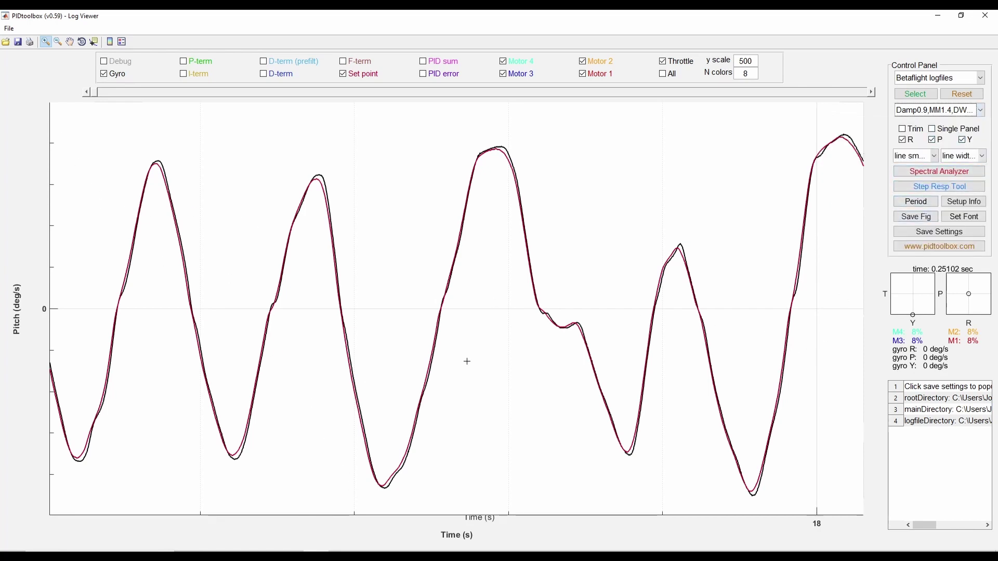
pyautogui.click(983, 112)
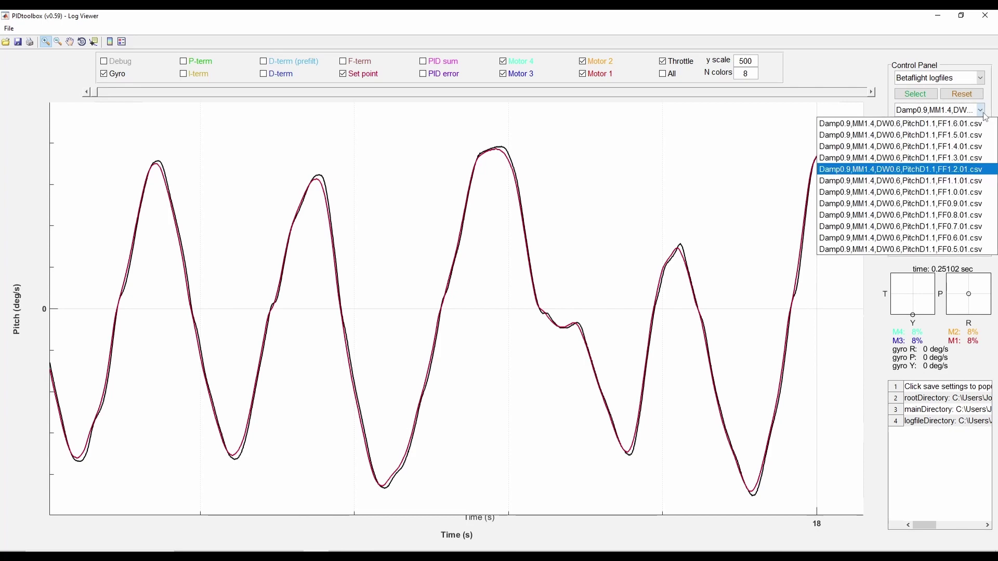
# Load FF1.1.01, zoom its enlarged Pitch plot around 18 s, then switch to Betaflight Configurator
pyautogui.click(954, 181)
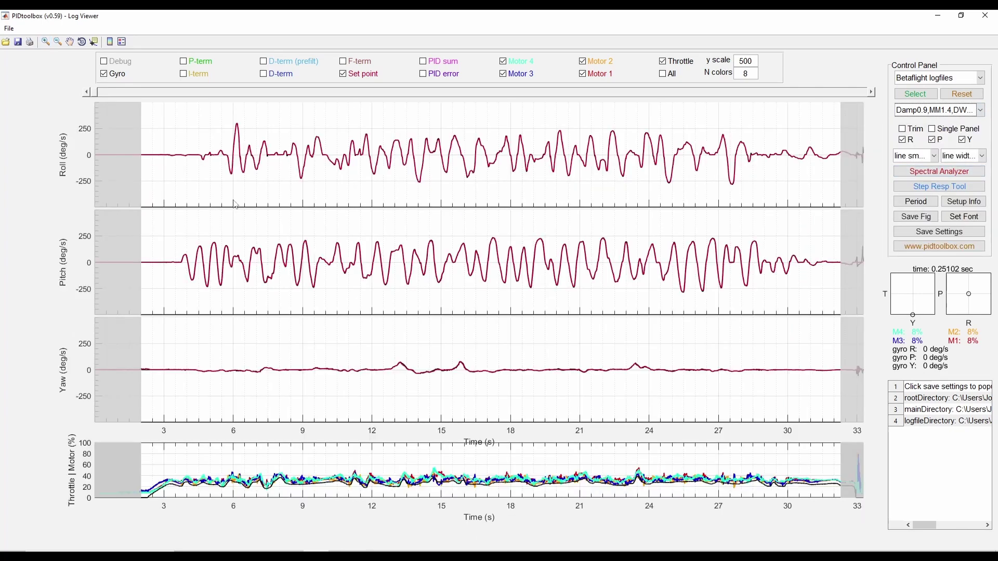
pyautogui.click(400, 268)
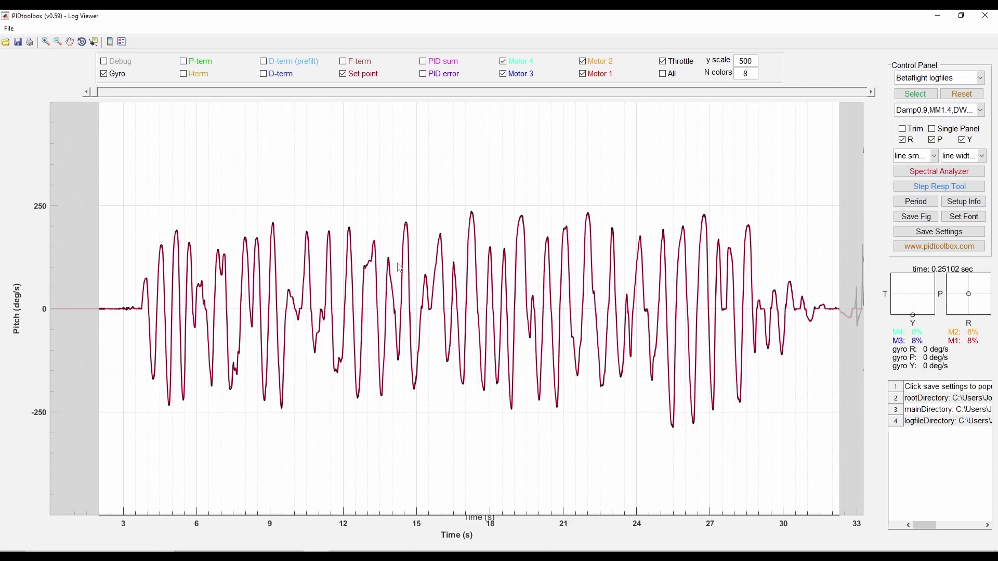
pyautogui.click(46, 41)
pyautogui.moveTo(454, 200); pyautogui.dragTo(535, 416)
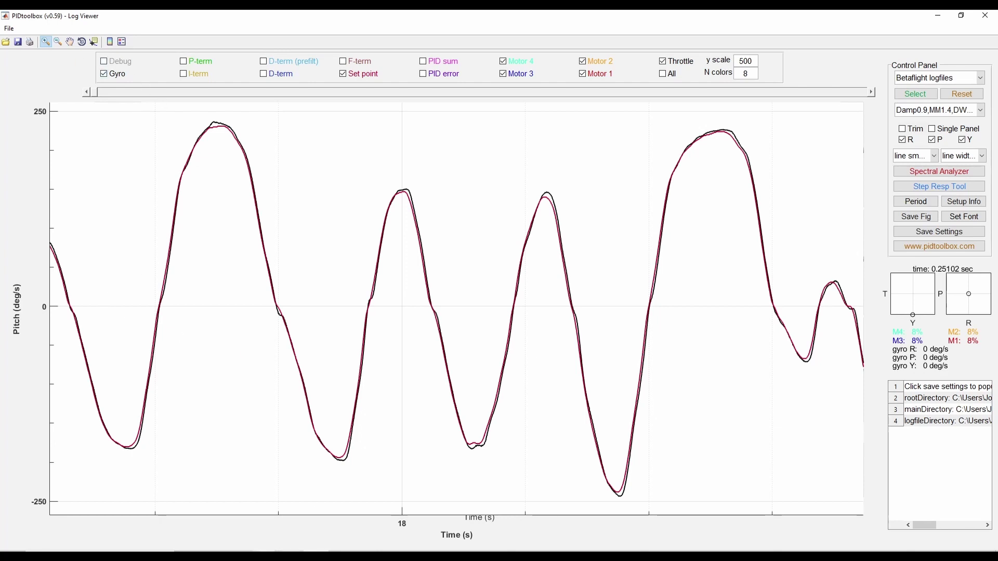
pyautogui.hotkey('alt', 'Tab')
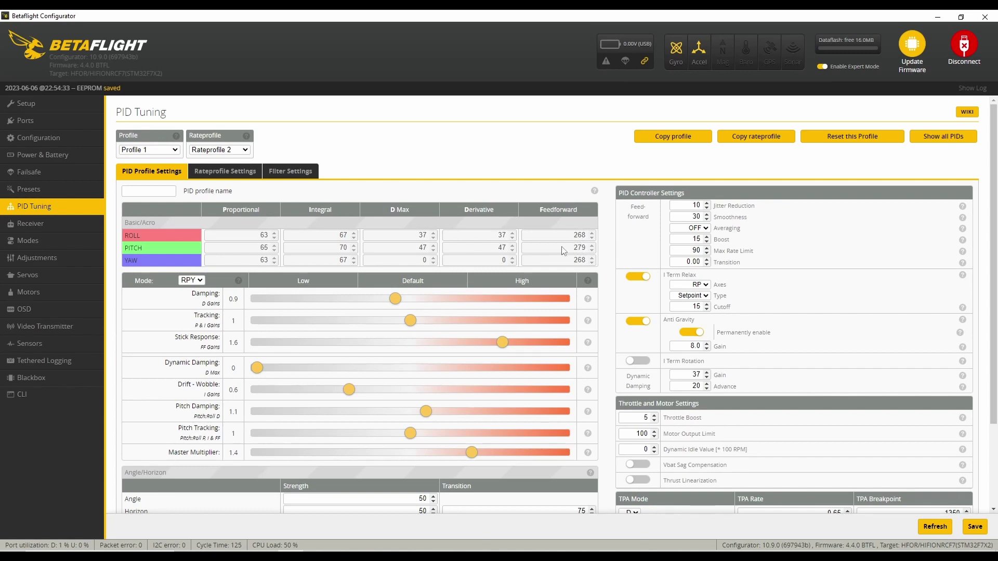
# Lower Stick Response from 1.6 to 1.1 (feedforward 184/192/184), save, and return to PIDtoolbox
pyautogui.moveTo(504, 345); pyautogui.dragTo(425, 352)
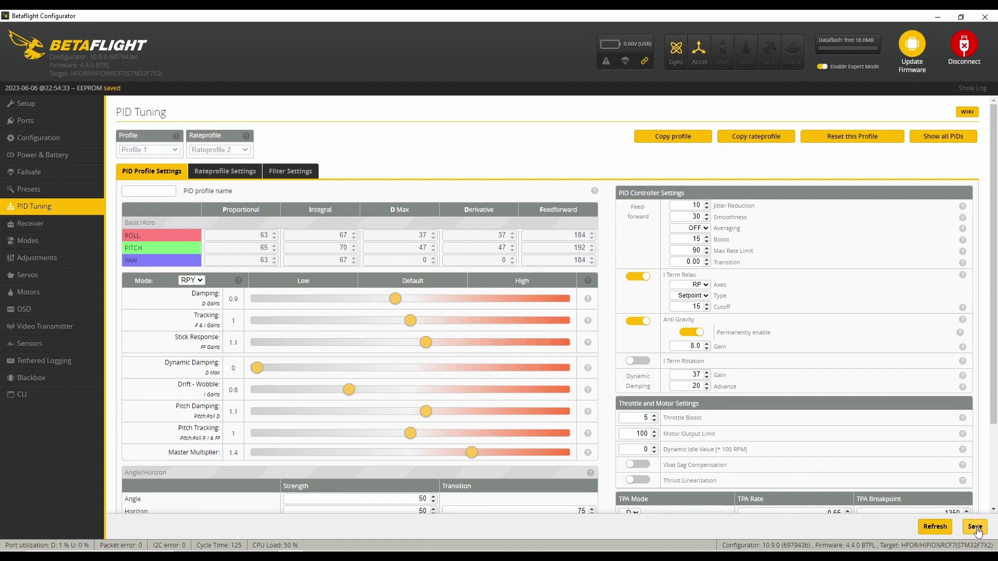
pyautogui.click(976, 528)
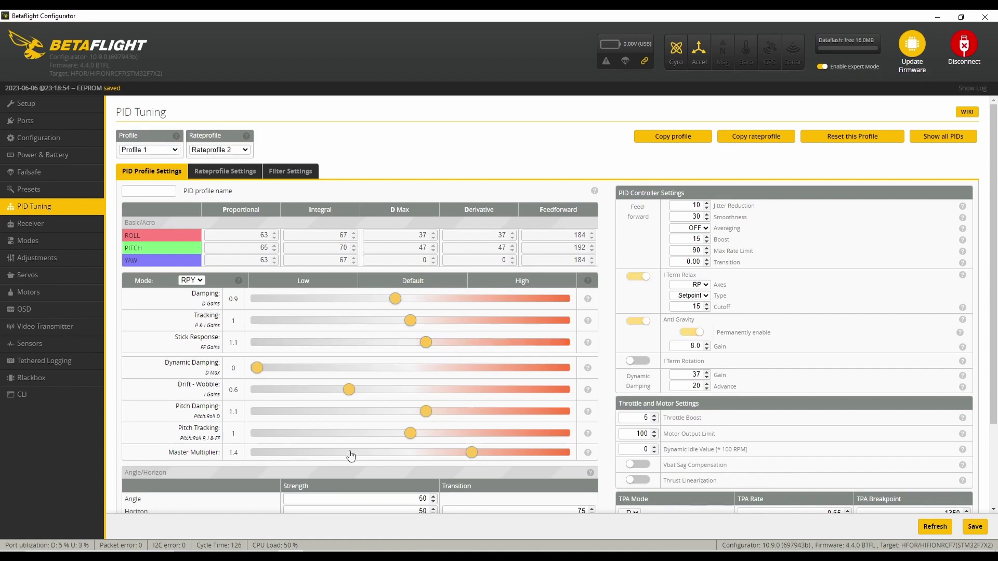
pyautogui.click(315, 550)
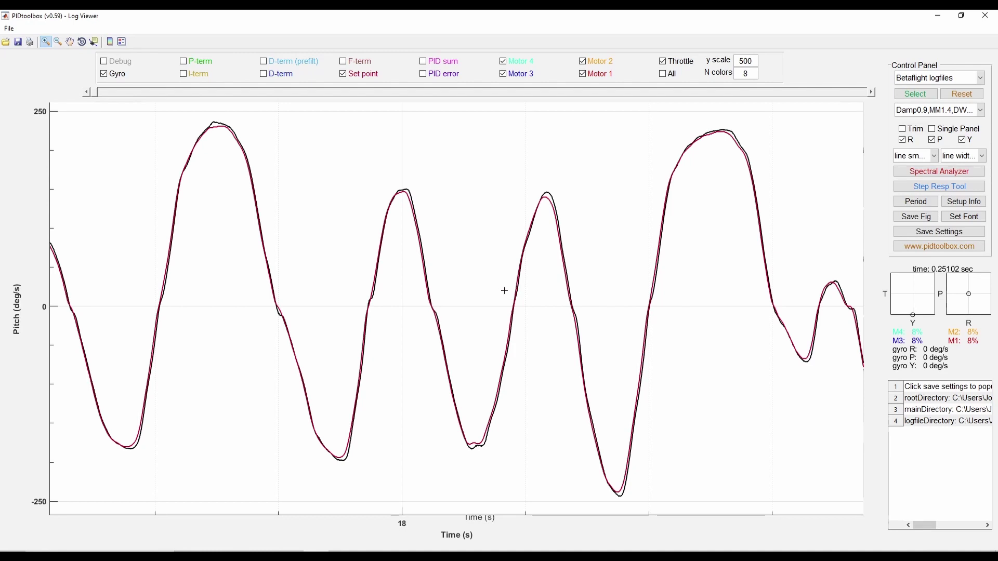
# Zoom into three pitch swings around 18 s to see gyro peaking above setpoint
pyautogui.click(78, 132)
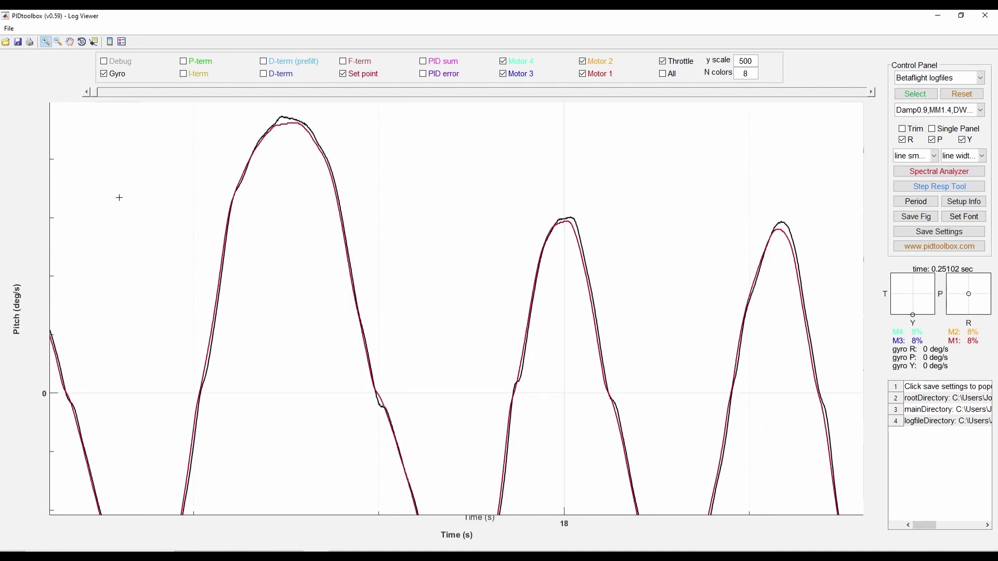